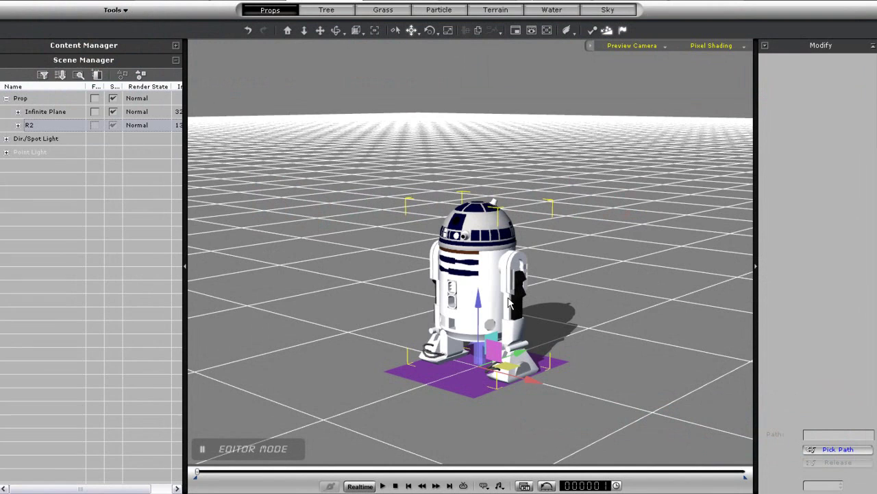
Step: Examine the R2 prop's child objects by selecting Feet, Head and Legs in turn
{"action": "middle_click_drag", "start_coordinate": [512, 317], "coordinate": [478, 292]}
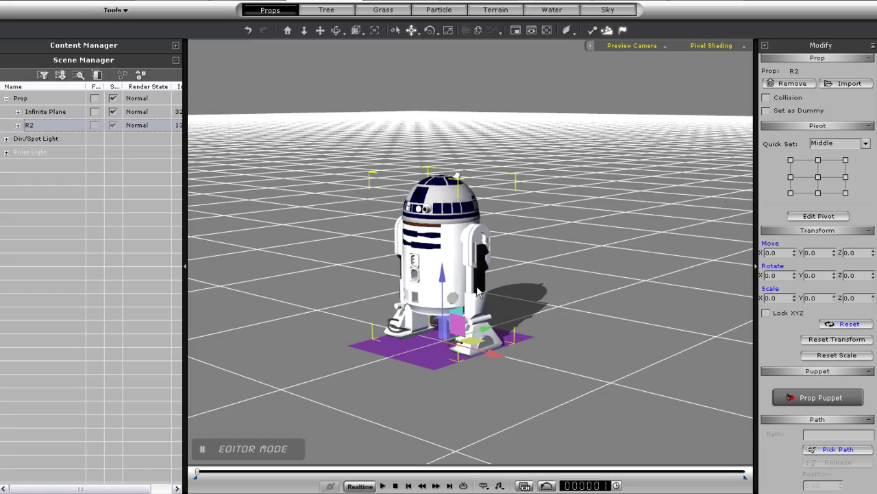
{"action": "right_click_drag", "start_coordinate": [470, 249], "coordinate": [493, 288]}
{"action": "left_click", "coordinate": [17, 126]}
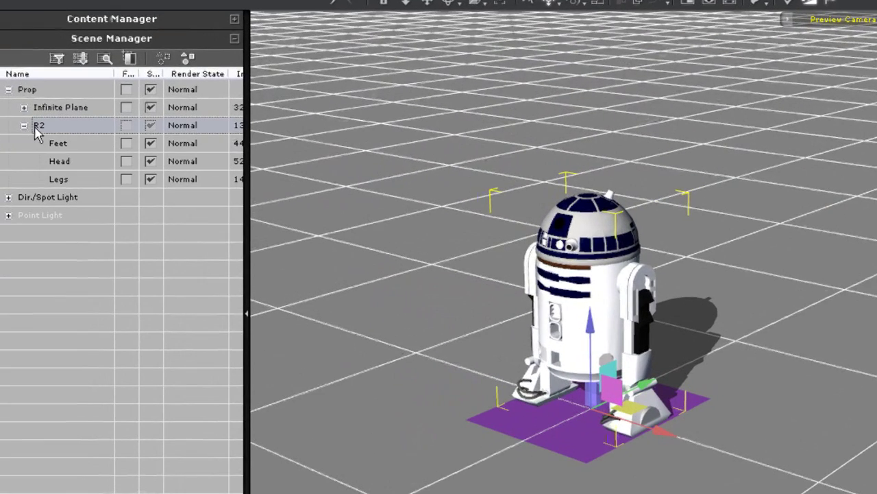
{"action": "left_click", "coordinate": [57, 143]}
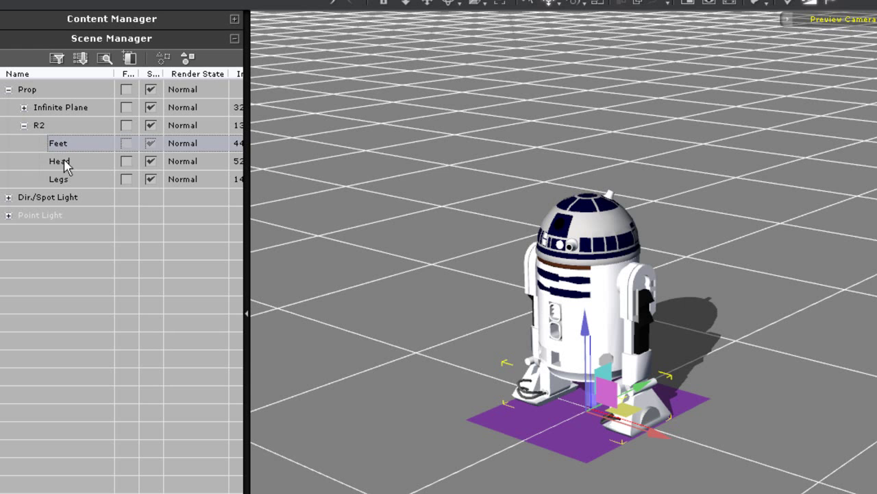
{"action": "left_click", "coordinate": [64, 162]}
{"action": "left_click", "coordinate": [68, 180]}
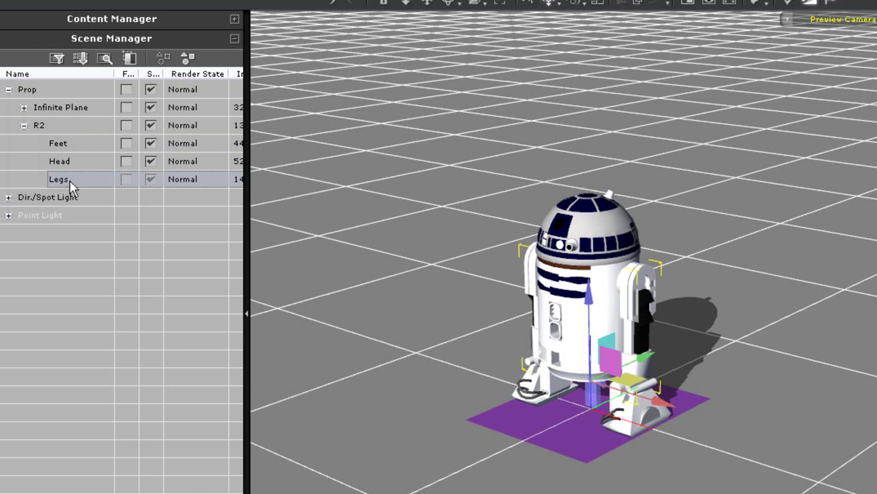
Step: Try moving the Legs and the Feet separately from R2's body, undoing each move
{"action": "left_click_drag", "start_coordinate": [639, 385], "coordinate": [651, 351]}
{"action": "key", "text": "ctrl+z"}
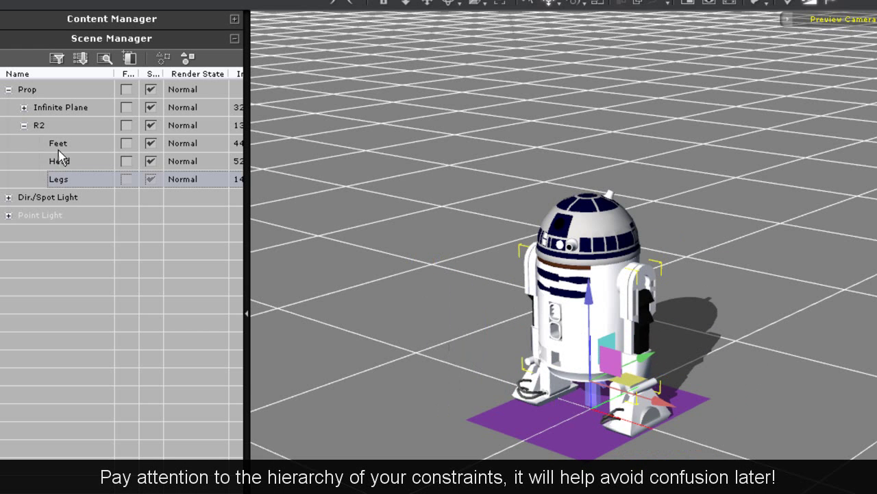
{"action": "left_click", "coordinate": [58, 143]}
{"action": "left_click_drag", "start_coordinate": [627, 410], "coordinate": [631, 351]}
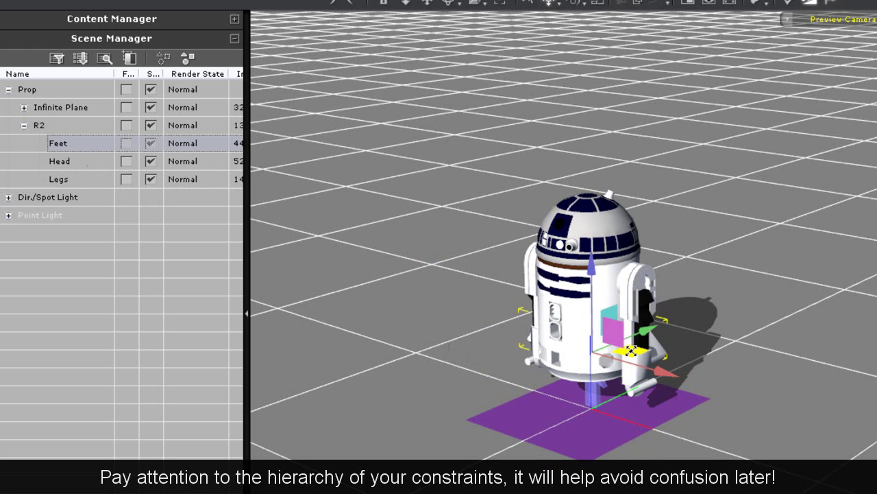
{"action": "key", "text": "ctrl+z"}
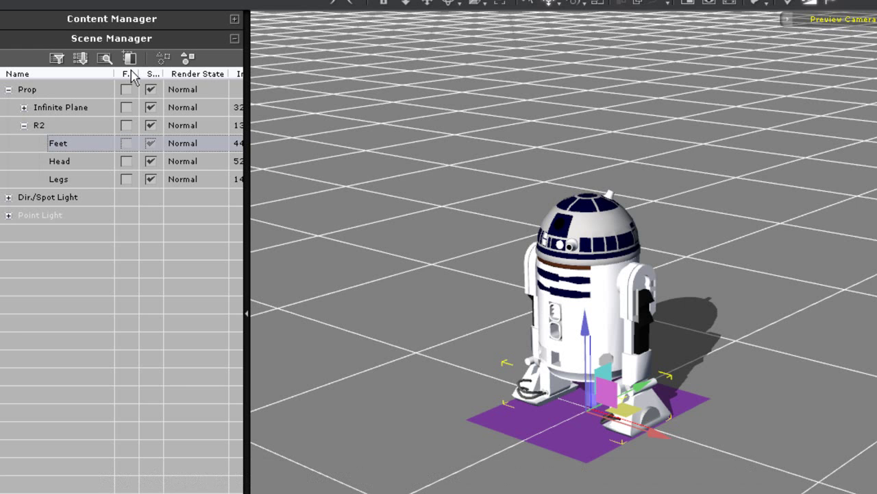
Step: Try moving the whole R2 prop with its attached parts, then undo the move
{"action": "left_click", "coordinate": [38, 130]}
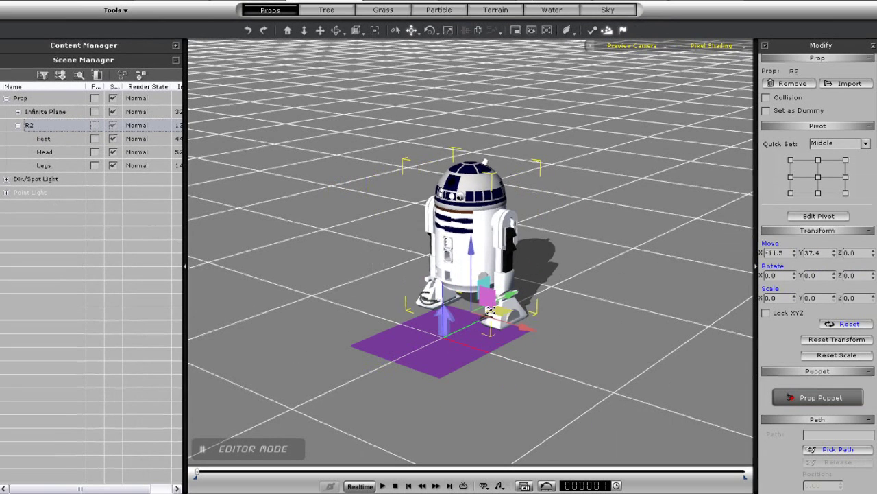
{"action": "left_click_drag", "start_coordinate": [491, 310], "coordinate": [490, 310]}
{"action": "key", "text": "ctrl+z"}
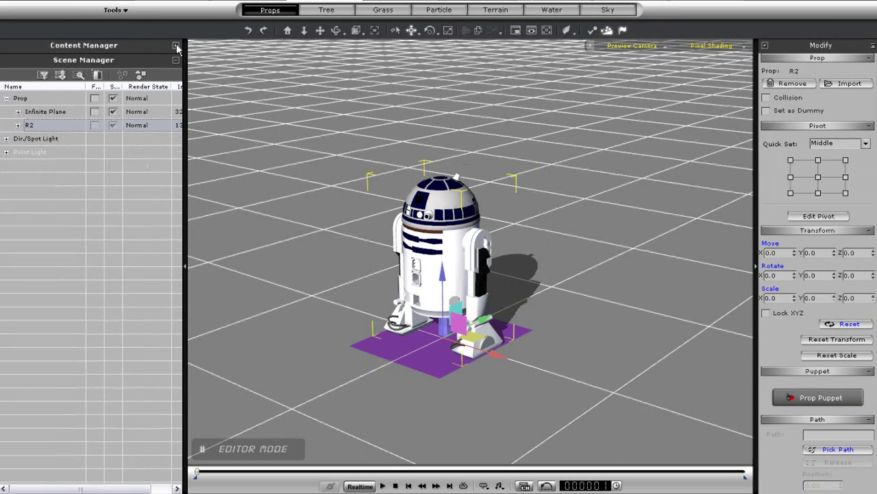
Step: Add the 06 2 Wheels template from Physics Toolbox's Structure folder to the scene beneath R2
{"action": "left_click", "coordinate": [176, 46]}
{"action": "left_click", "coordinate": [67, 63]}
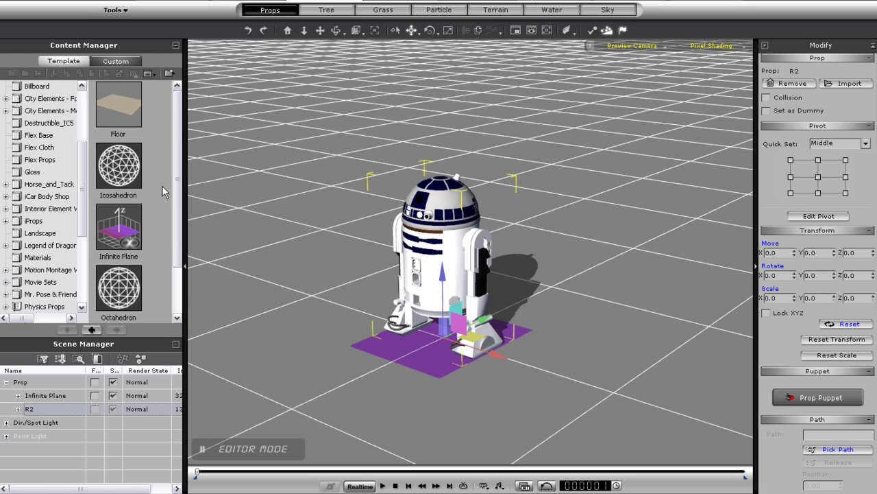
{"action": "left_click_drag", "start_coordinate": [81, 205], "coordinate": [81, 253]}
{"action": "left_click", "coordinate": [5, 159]}
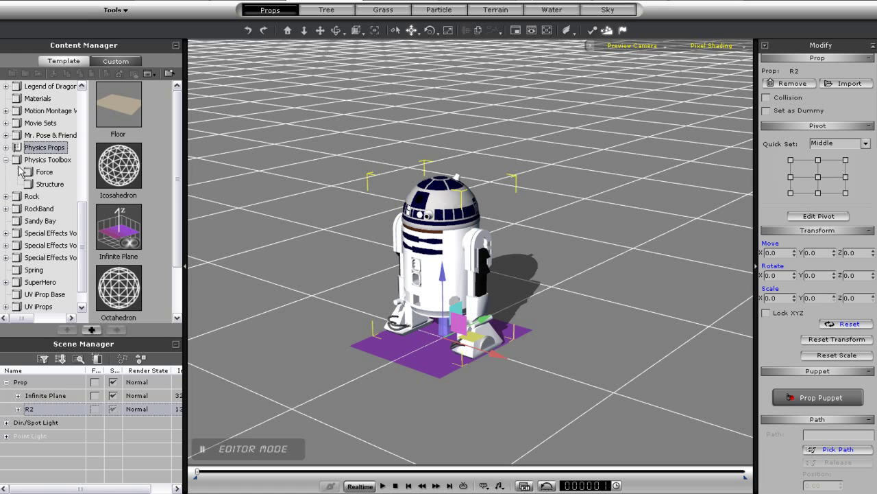
{"action": "left_click", "coordinate": [46, 186]}
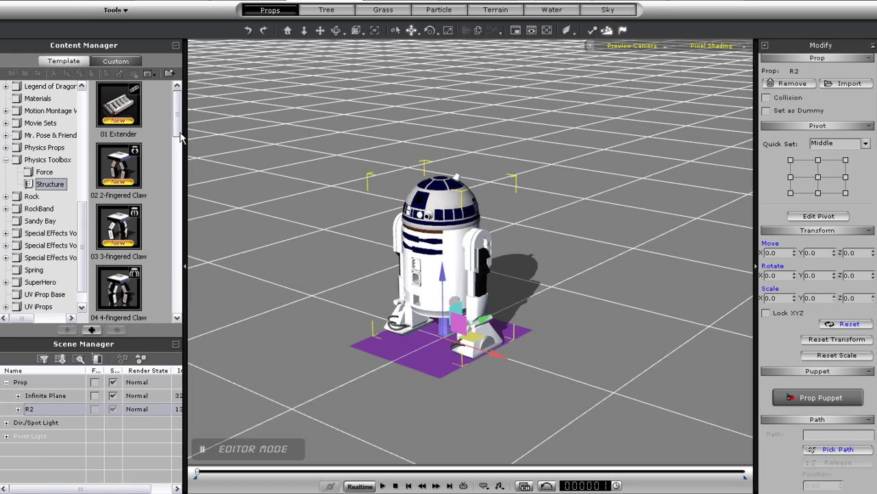
{"action": "left_click_drag", "start_coordinate": [178, 122], "coordinate": [177, 171]}
{"action": "left_click_drag", "start_coordinate": [118, 142], "coordinate": [440, 355]}
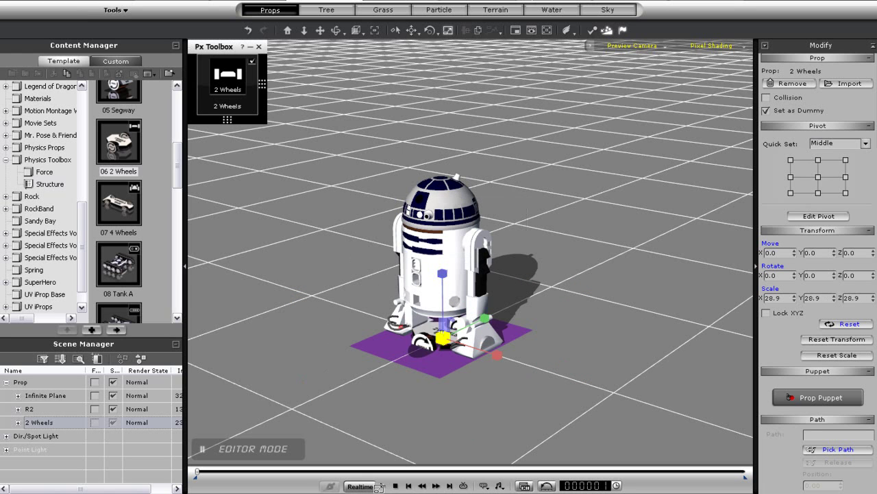
Step: Scale the 2 Wheels structure uniformly to about 20.7 and set its Z rotation to 270
{"action": "left_click_drag", "start_coordinate": [382, 481], "coordinate": [381, 493]}
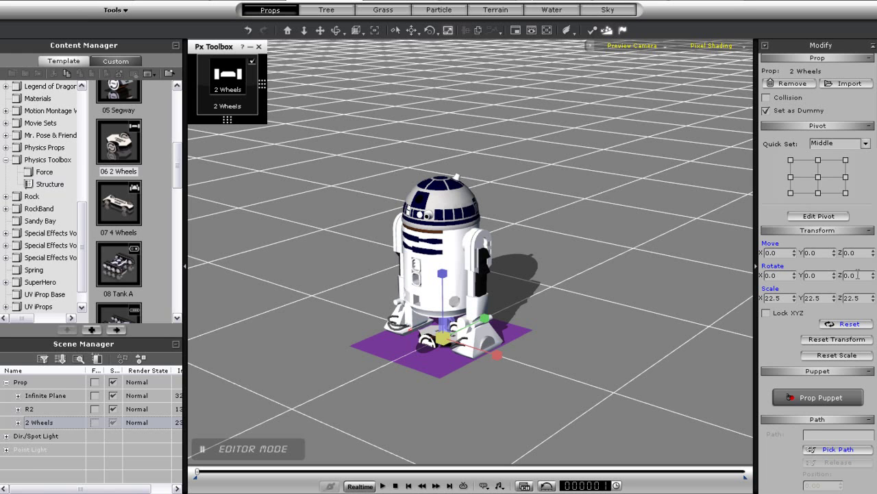
{"action": "type", "text": "270"}
{"action": "key", "text": "Return"}
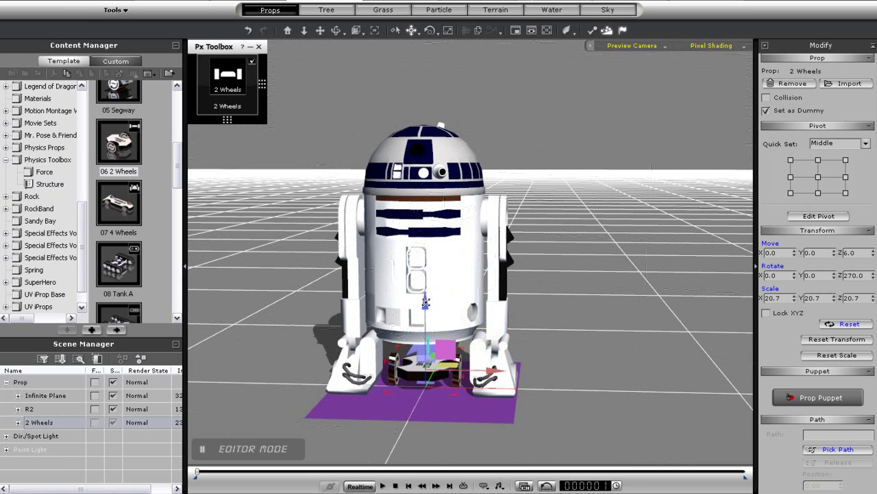
Step: Position the 2 Wheels structure between R2's feet at a Z height of about 5.4
{"action": "left_click_drag", "start_coordinate": [425, 301], "coordinate": [426, 306]}
{"action": "right_click_drag", "start_coordinate": [529, 429], "coordinate": [399, 444]}
{"action": "scroll", "coordinate": [360, 384], "scroll_direction": "down", "scroll_amount": 3}
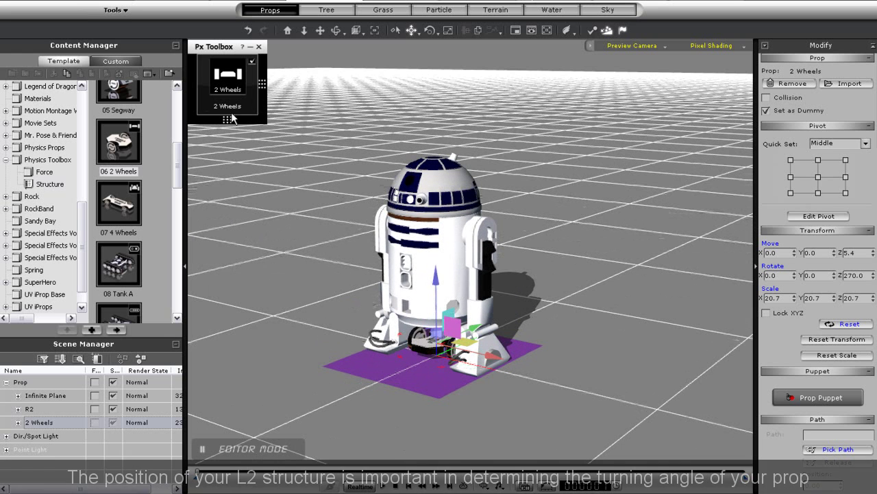
{"action": "left_click", "coordinate": [227, 76]}
{"action": "mouse_move", "coordinate": [223, 74]}
{"action": "left_mouse_down"}
{"action": "mouse_move", "coordinate": [203, 77]}
{"action": "mouse_move", "coordinate": [257, 69]}
{"action": "mouse_move", "coordinate": [210, 65]}
{"action": "left_mouse_up"}
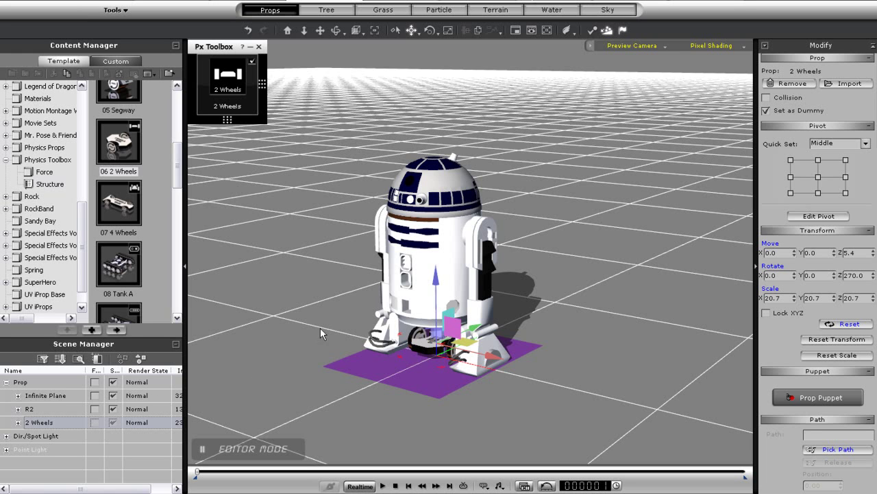
Step: Attach the R2 prop to 2 Wheels as its parent
{"action": "left_click", "coordinate": [33, 410]}
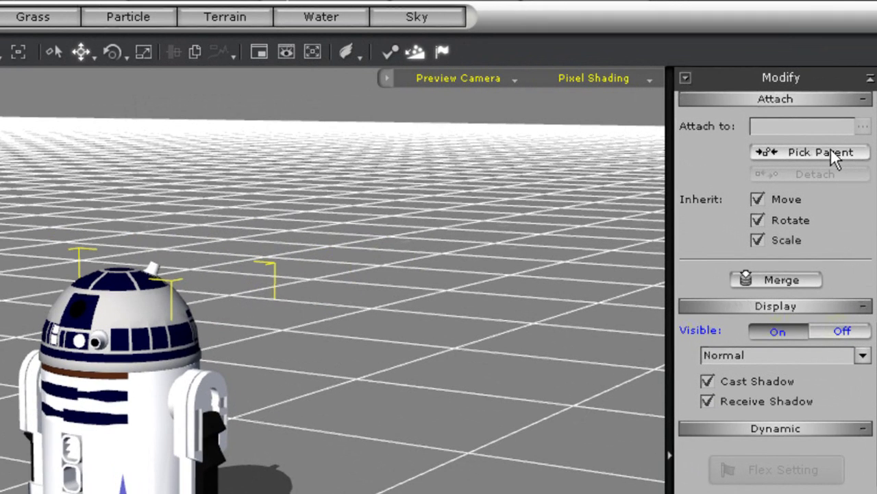
{"action": "left_click", "coordinate": [849, 88]}
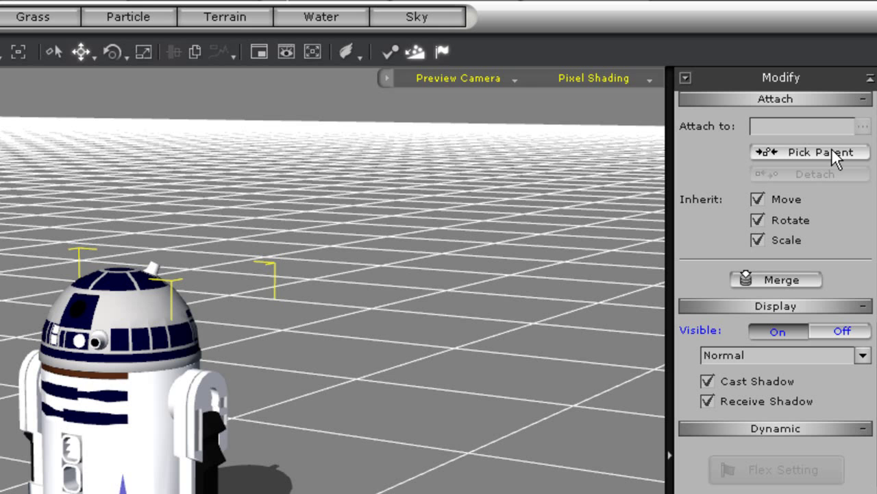
{"action": "left_click", "coordinate": [827, 152]}
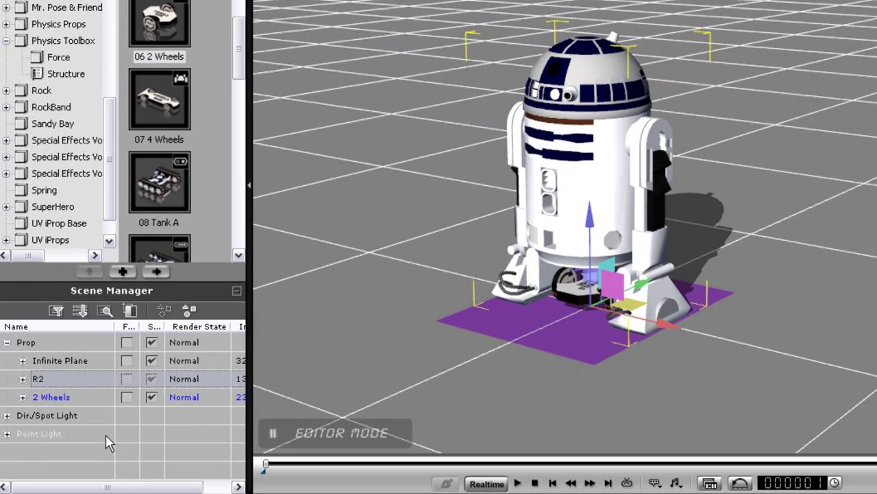
{"action": "left_click", "coordinate": [60, 397]}
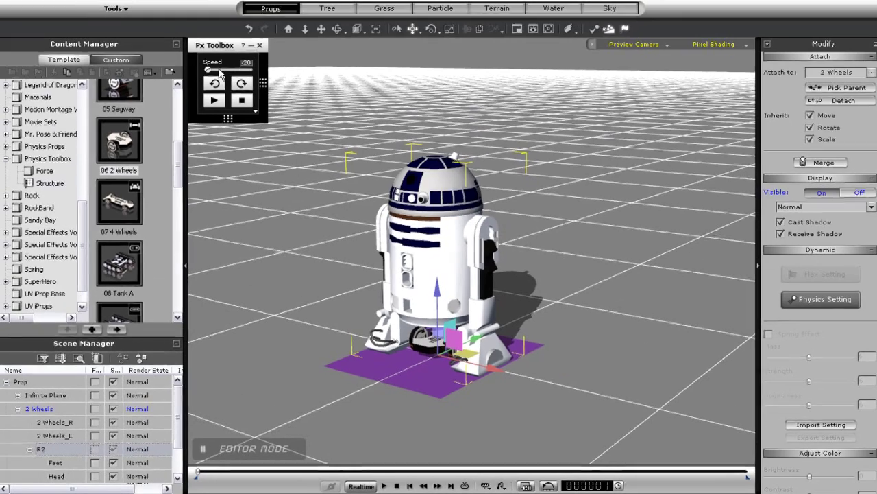
Step: Test-drive R2 in the simulation with the wheel speed raised to 20, then stop playback
{"action": "left_click_drag", "start_coordinate": [209, 71], "coordinate": [292, 75]}
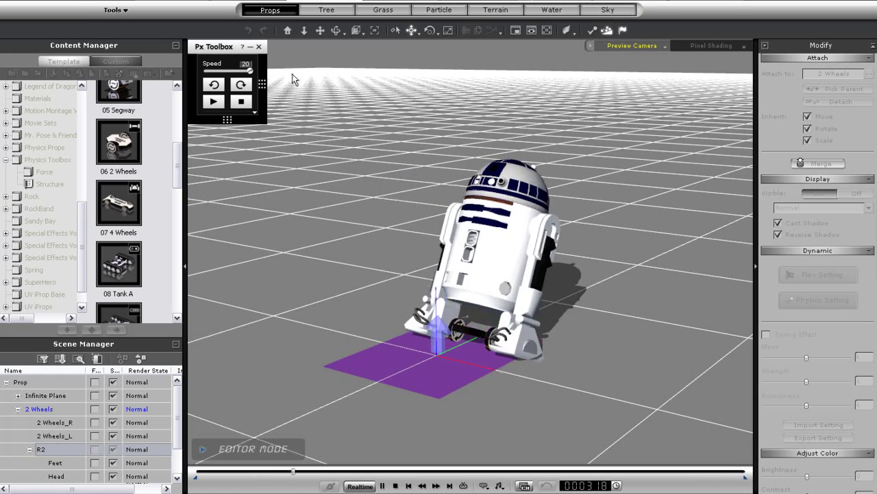
{"action": "left_click", "coordinate": [396, 484]}
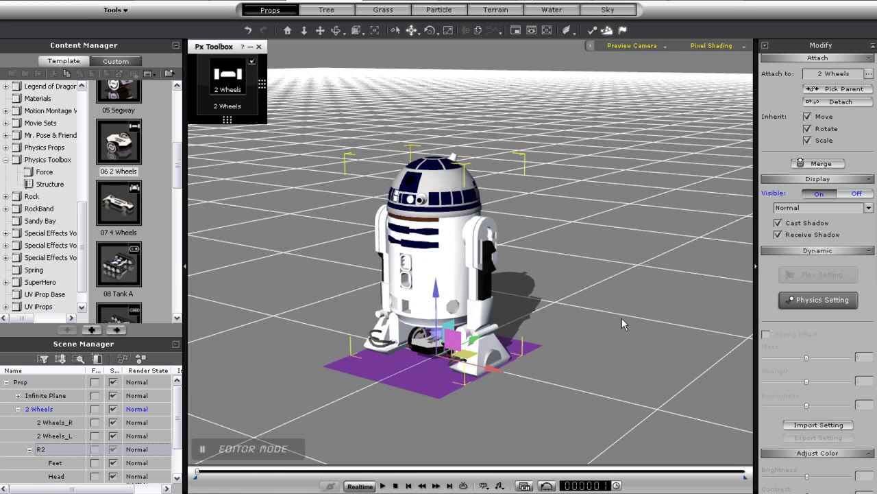
Step: Open the constraint settings for 2 Wheels and add a Generic constraint connected to World
{"action": "right_click_drag", "start_coordinate": [622, 318], "coordinate": [501, 314]}
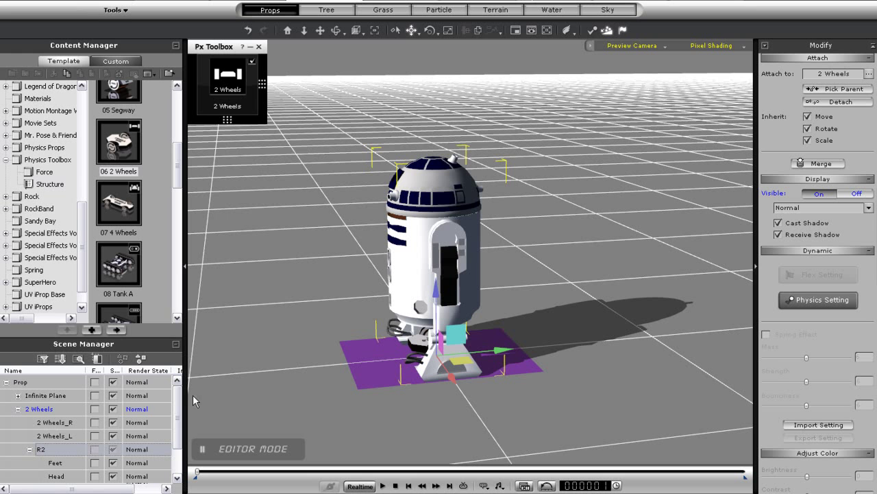
{"action": "left_click", "coordinate": [60, 409]}
{"action": "double_click", "coordinate": [60, 407]}
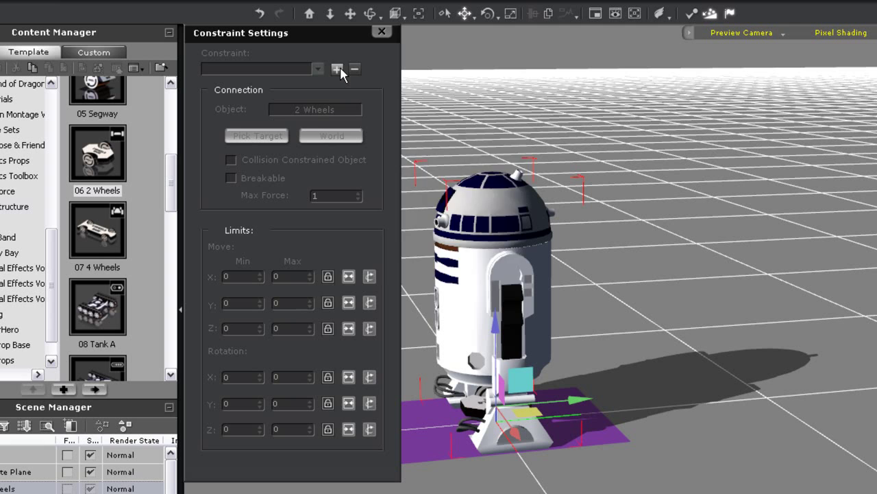
{"action": "left_click", "coordinate": [309, 74]}
{"action": "left_click", "coordinate": [424, 184]}
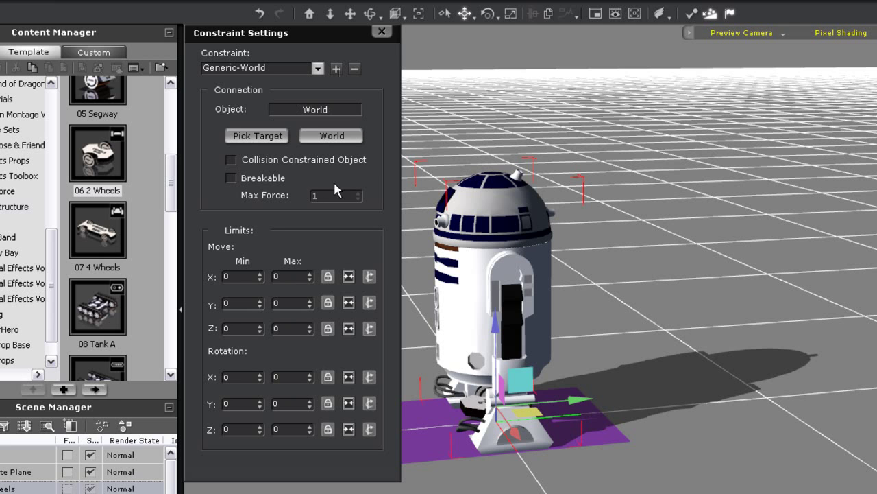
Step: Set the constraint's X, Y and Z movement and its X rotation to free
{"action": "left_click", "coordinate": [369, 302]}
{"action": "left_click", "coordinate": [369, 276]}
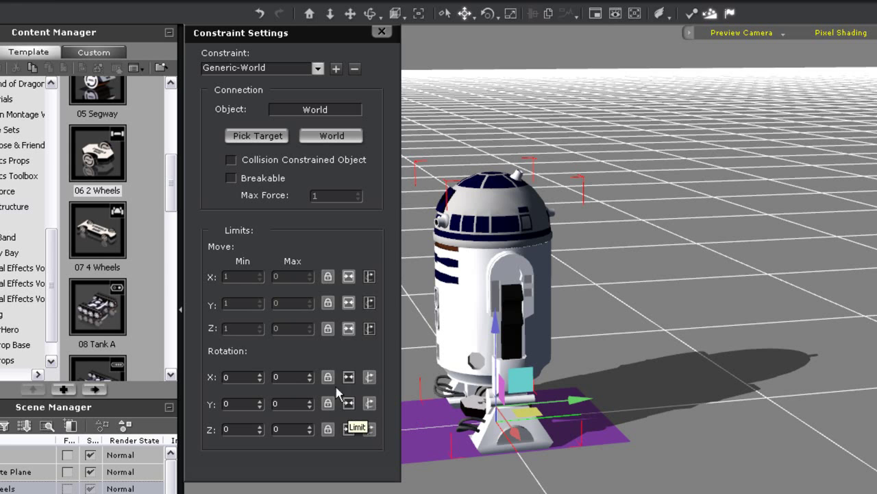
{"action": "left_click", "coordinate": [369, 377]}
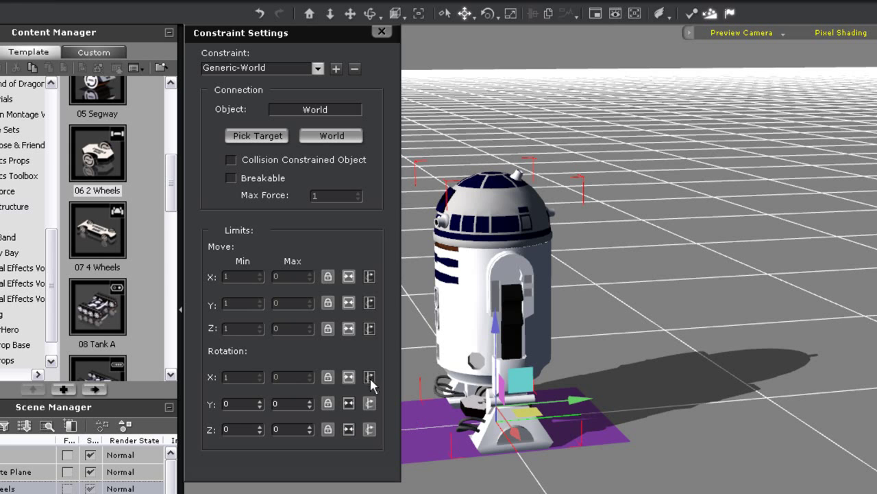
Step: Lock the constraint's Z rotation, set its Y rotation minimum to -5, and close the constraint settings
{"action": "left_click", "coordinate": [329, 429]}
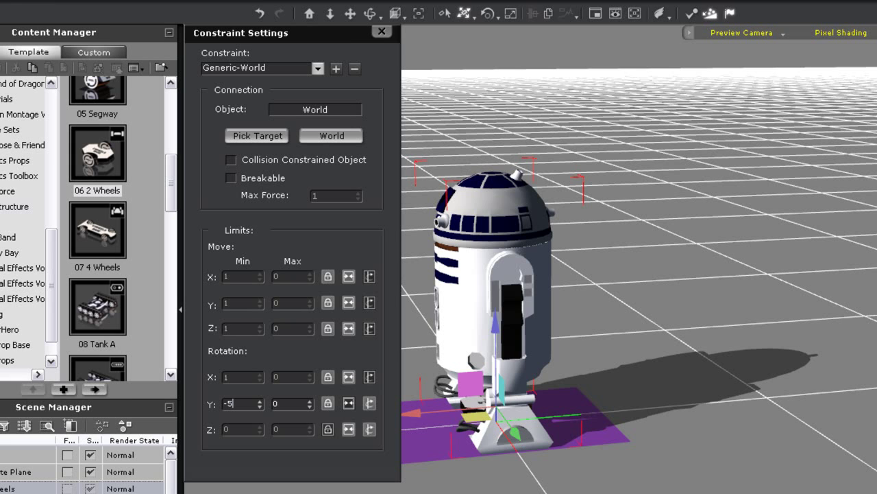
{"action": "key", "text": "Tab"}
{"action": "left_click", "coordinate": [382, 31]}
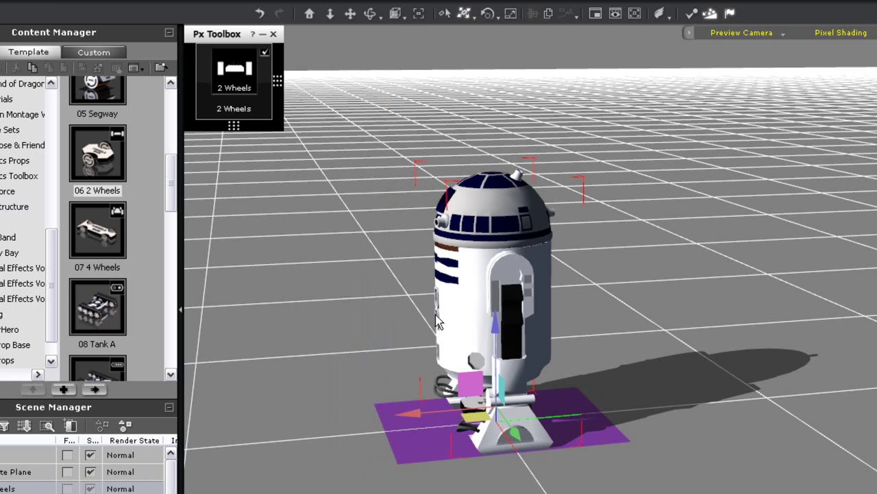
Step: Test-drive R2 at varying wheel speeds to check its tilt under the new constraint, then stop the simulation
{"action": "scroll", "coordinate": [523, 401], "scroll_direction": "down", "scroll_amount": 3}
{"action": "right_click_drag", "start_coordinate": [522, 396], "coordinate": [499, 397]}
{"action": "mouse_move", "coordinate": [243, 61]}
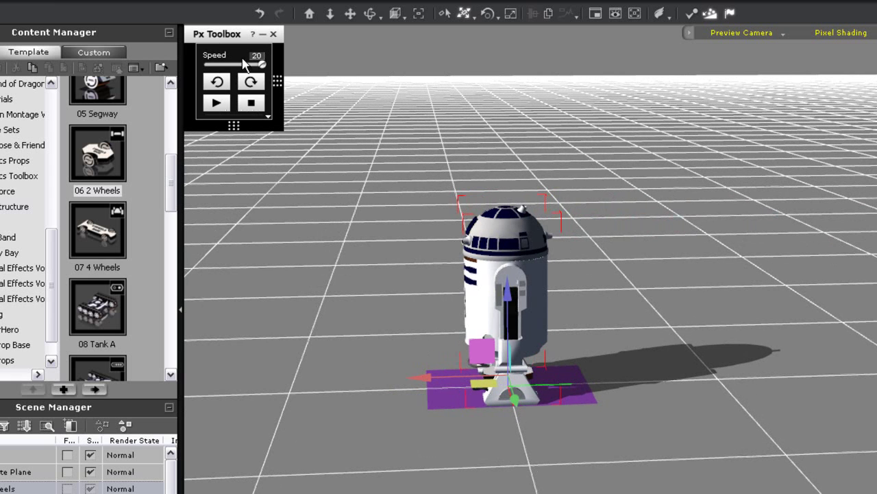
{"action": "left_click_drag", "start_coordinate": [262, 67], "coordinate": [331, 72]}
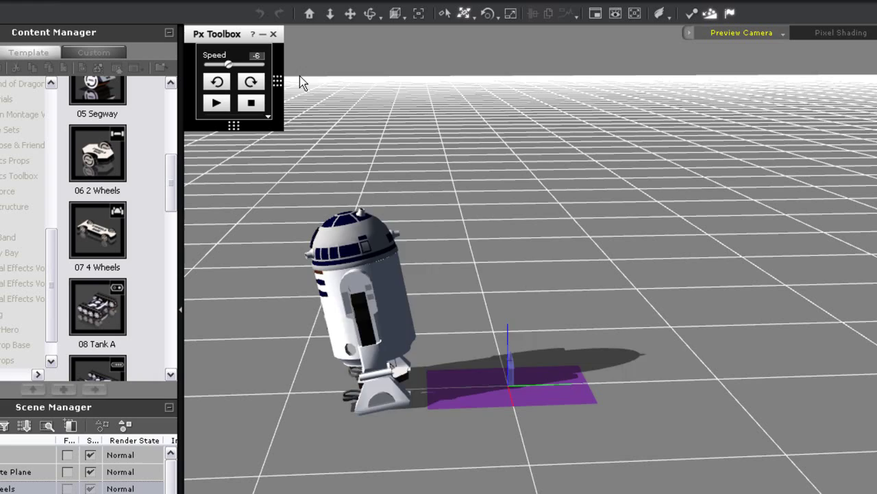
{"action": "left_click", "coordinate": [215, 100]}
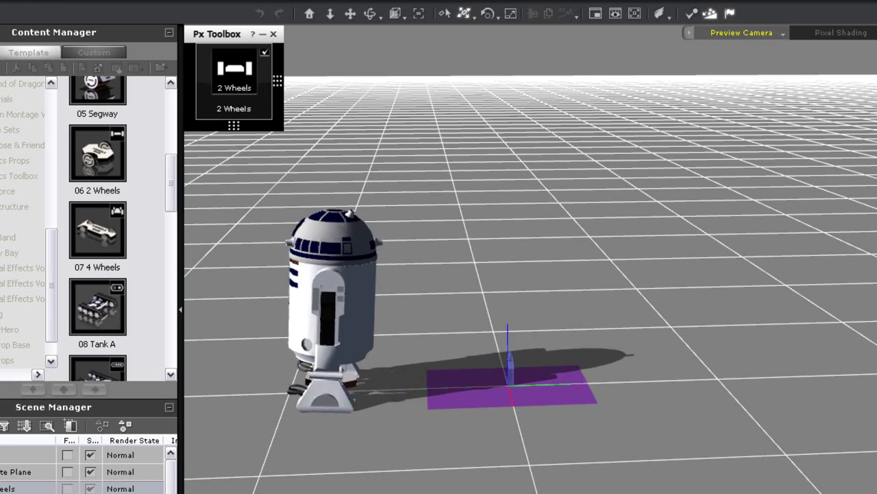
{"action": "right_click_drag", "start_coordinate": [371, 414], "coordinate": [582, 454]}
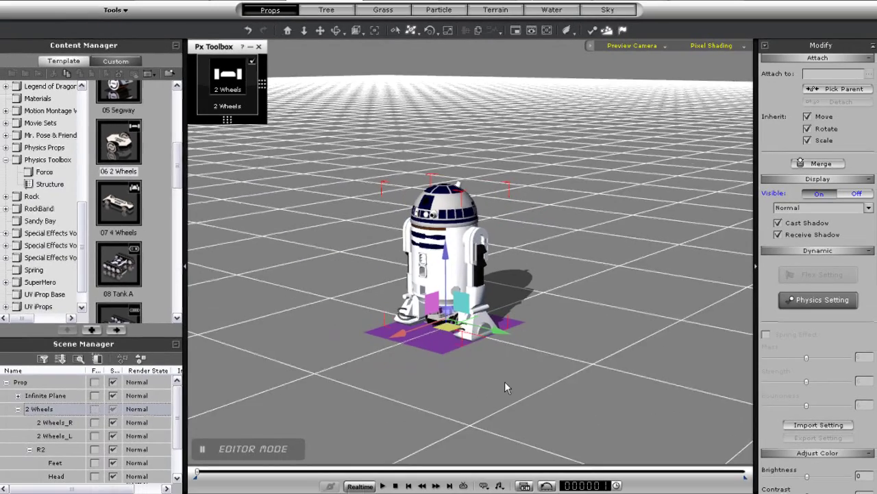
{"action": "scroll", "coordinate": [582, 454], "scroll_direction": "up", "scroll_amount": 4}
{"action": "middle_click_drag", "start_coordinate": [530, 397], "coordinate": [589, 380]}
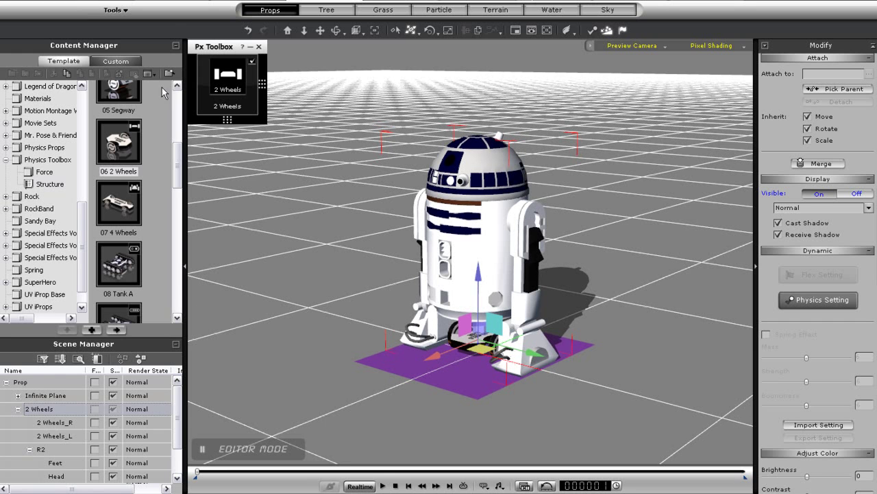
Step: Activate physics on R2's Feet and set their bound type to Self Mesh
{"action": "left_click", "coordinate": [175, 46]}
{"action": "left_click_drag", "start_coordinate": [61, 195], "coordinate": [60, 206]}
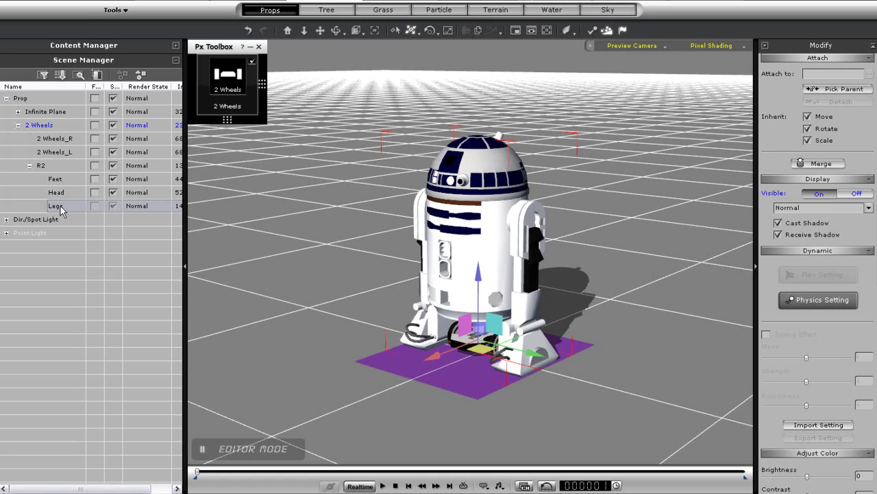
{"action": "left_click", "coordinate": [60, 180]}
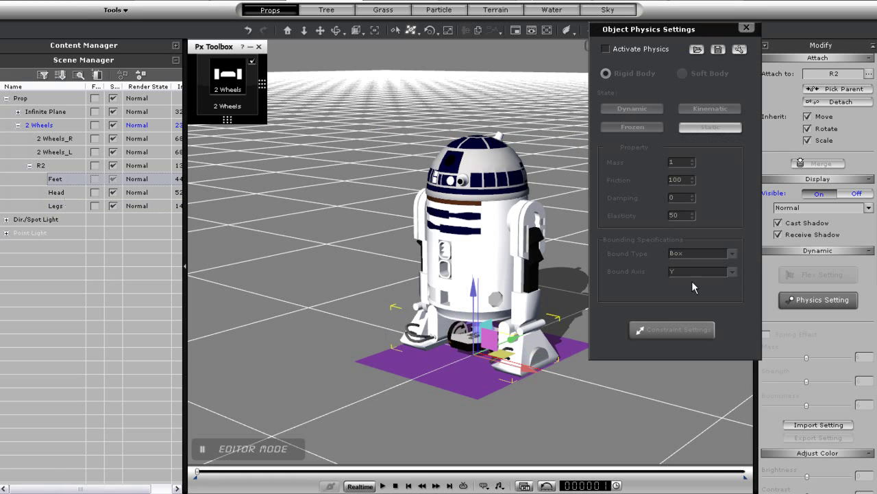
{"action": "left_click", "coordinate": [619, 49]}
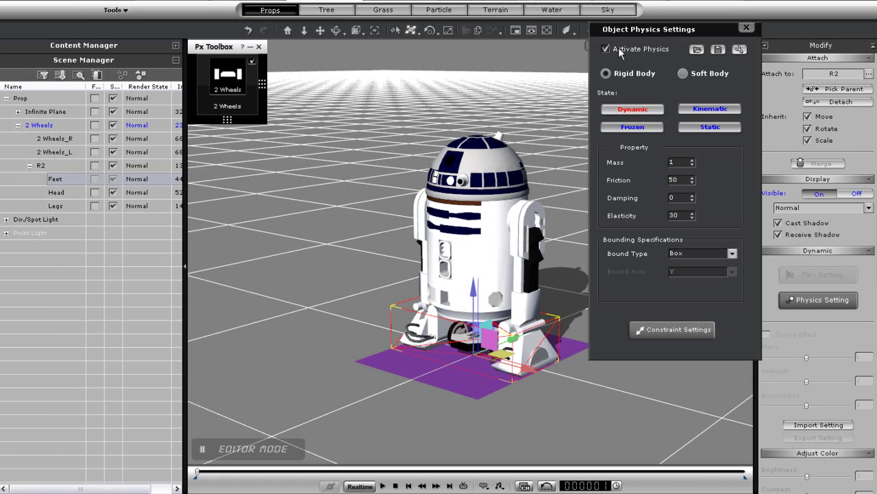
{"action": "left_click", "coordinate": [732, 253]}
{"action": "left_click", "coordinate": [703, 309]}
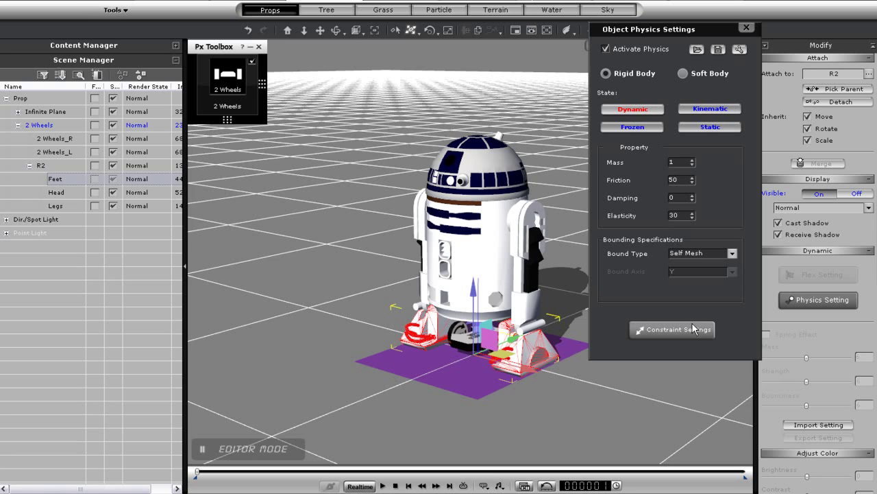
Step: Add a Generic constraint to the Feet and connect it to Legs
{"action": "left_click", "coordinate": [682, 332]}
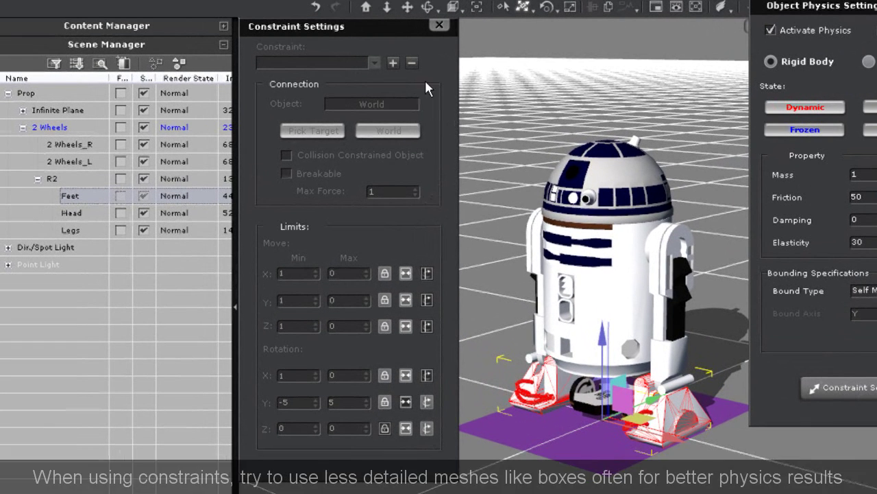
{"action": "left_click", "coordinate": [394, 62]}
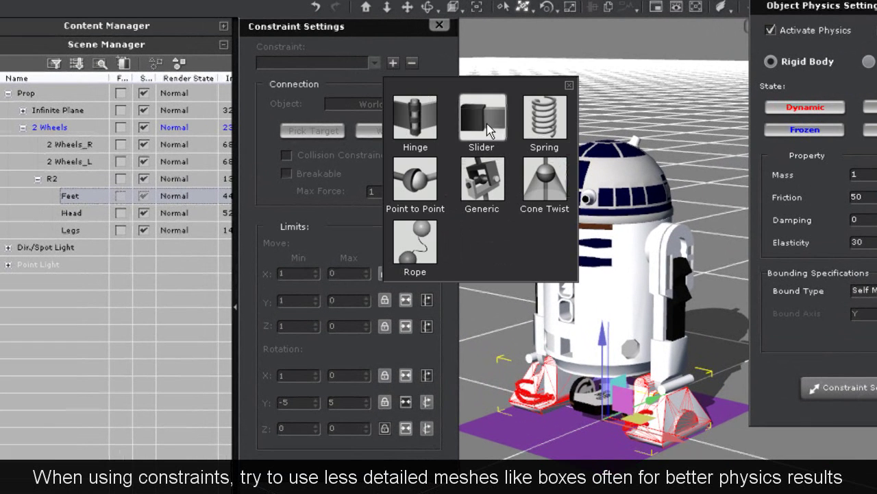
{"action": "left_click", "coordinate": [482, 182]}
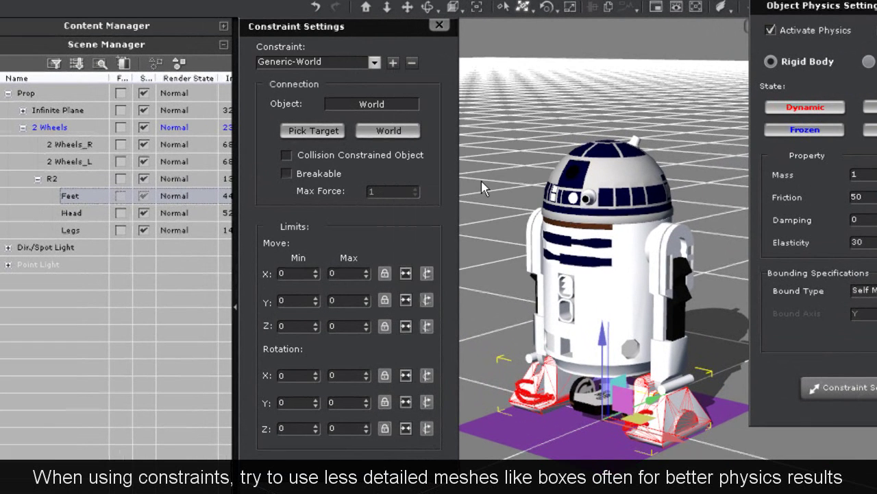
{"action": "left_click", "coordinate": [333, 134]}
{"action": "left_click", "coordinate": [77, 232]}
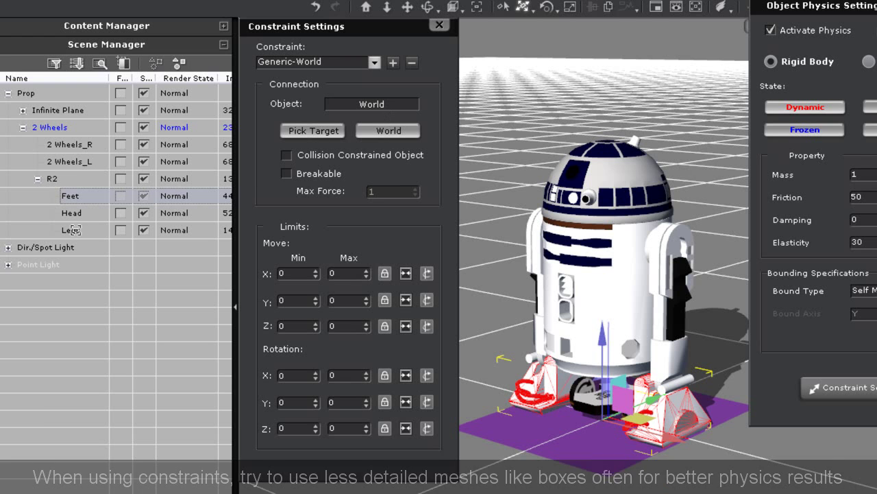
Step: Lock the Feet constraint's movement on all axes and its Y and Z rotation, limiting X rotation to between -20 and 20
{"action": "left_click", "coordinate": [385, 274]}
{"action": "left_click", "coordinate": [384, 300]}
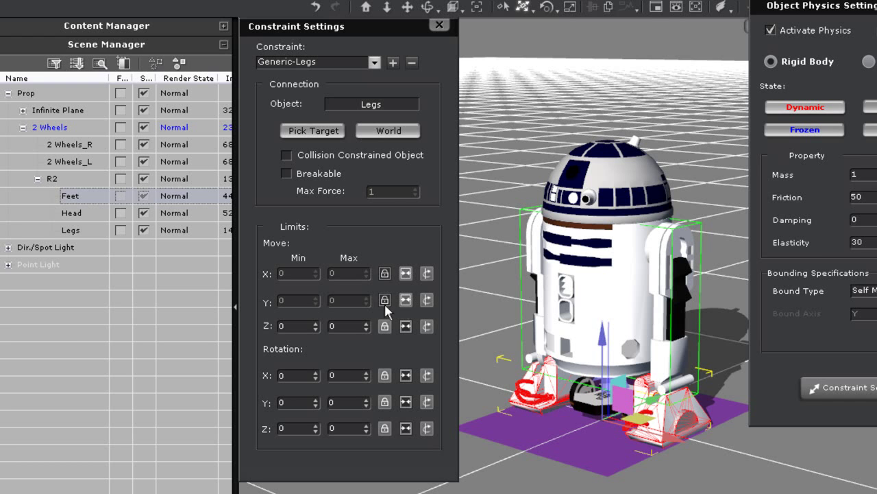
{"action": "left_click", "coordinate": [385, 402]}
{"action": "left_click", "coordinate": [384, 428]}
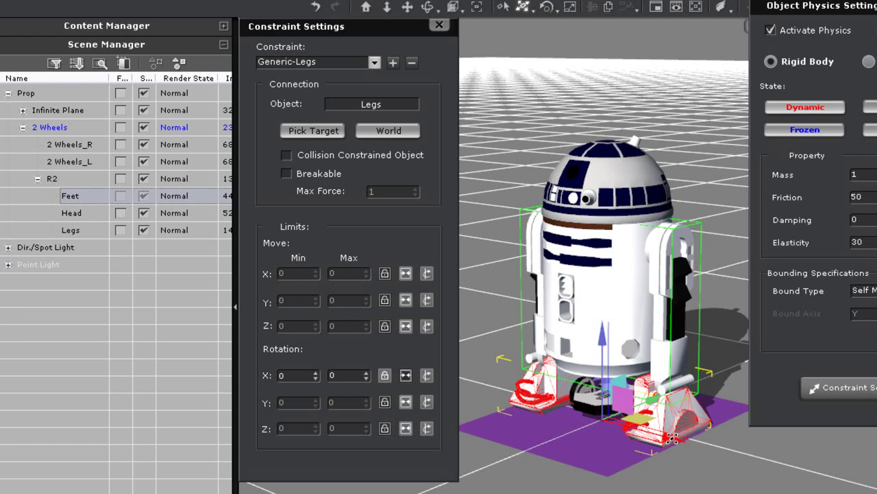
{"action": "left_click", "coordinate": [283, 375]}
{"action": "type", "text": "-2"}
{"action": "left_click", "coordinate": [350, 374]}
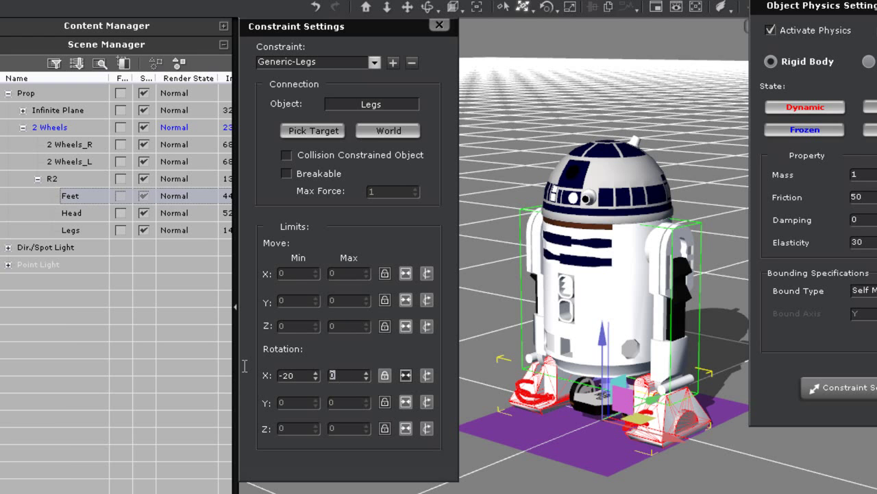
{"action": "type", "text": "20"}
Step: Activate physics on R2's Legs and set their bound type to Self Mesh
{"action": "left_click", "coordinate": [77, 233]}
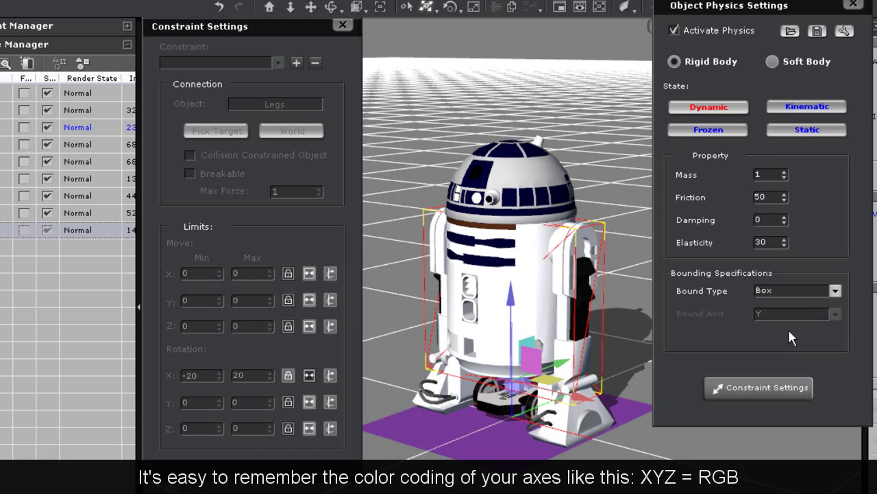
{"action": "left_click", "coordinate": [835, 291]}
{"action": "left_click", "coordinate": [793, 362]}
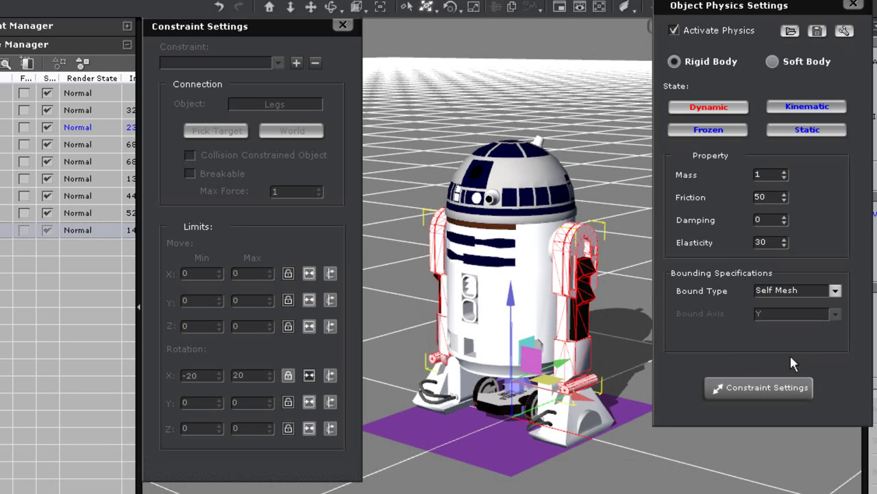
Step: Add a Generic constraint to the Legs and connect it to R2
{"action": "left_click", "coordinate": [294, 61]}
{"action": "left_click", "coordinate": [386, 179]}
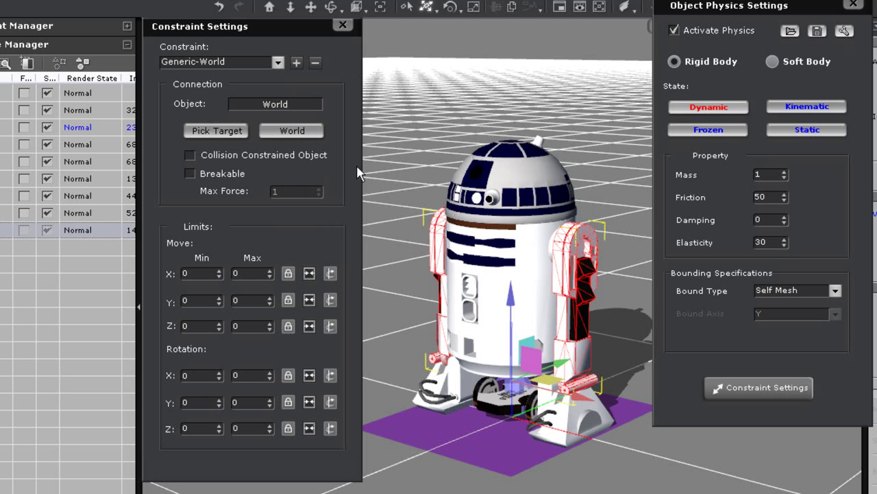
{"action": "left_click", "coordinate": [218, 131]}
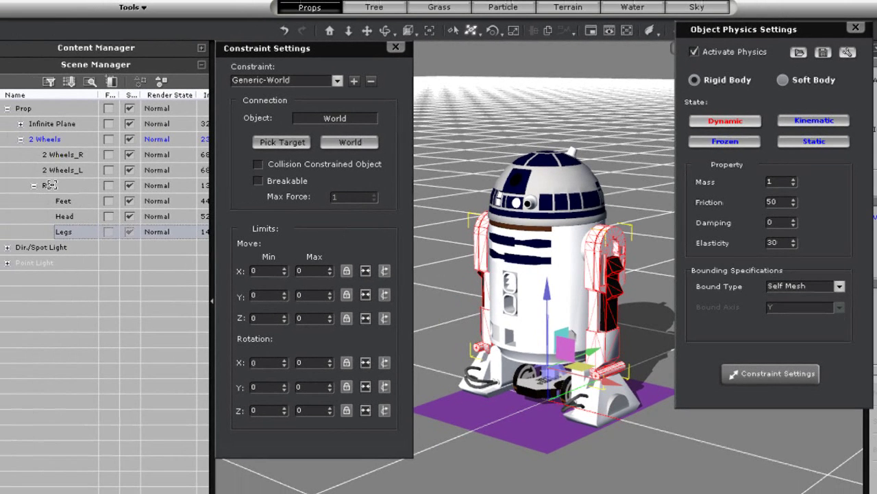
{"action": "left_click", "coordinate": [48, 185]}
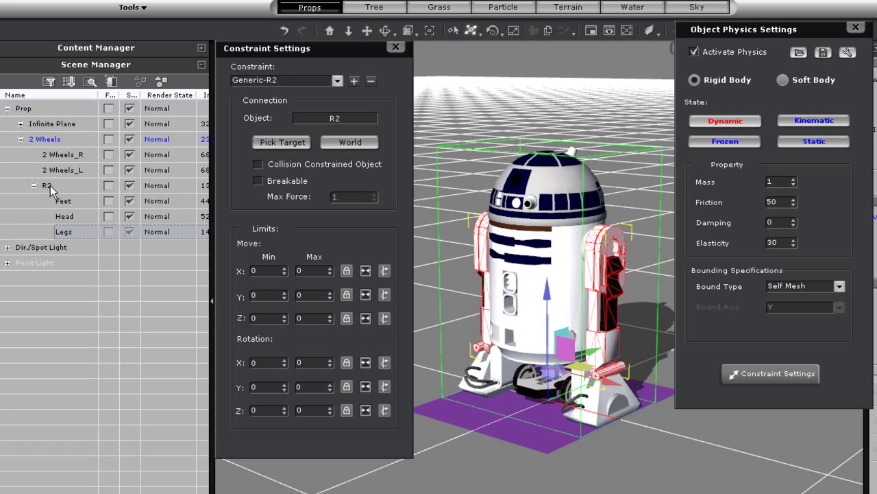
Step: Lock the Legs constraint's movement on all axes and its Y and Z rotation, limiting X rotation to between -20 and 20
{"action": "left_click", "coordinate": [347, 271]}
{"action": "left_click", "coordinate": [348, 294]}
{"action": "left_click", "coordinate": [348, 318]}
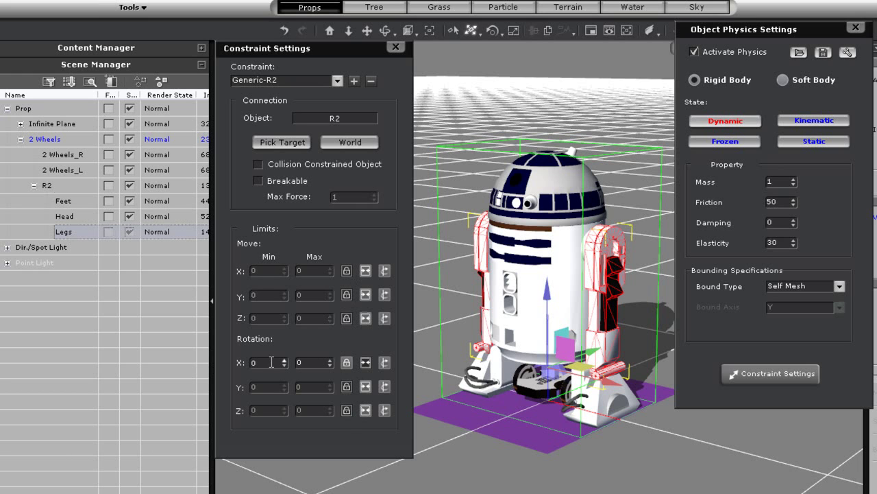
{"action": "type", "text": "-20"}
{"action": "double_click", "coordinate": [309, 364]}
{"action": "type", "text": "20"}
Step: Activate physics on R2's Head with the Box bound type and add a Hinge constraint connected to R2
{"action": "left_click", "coordinate": [70, 215]}
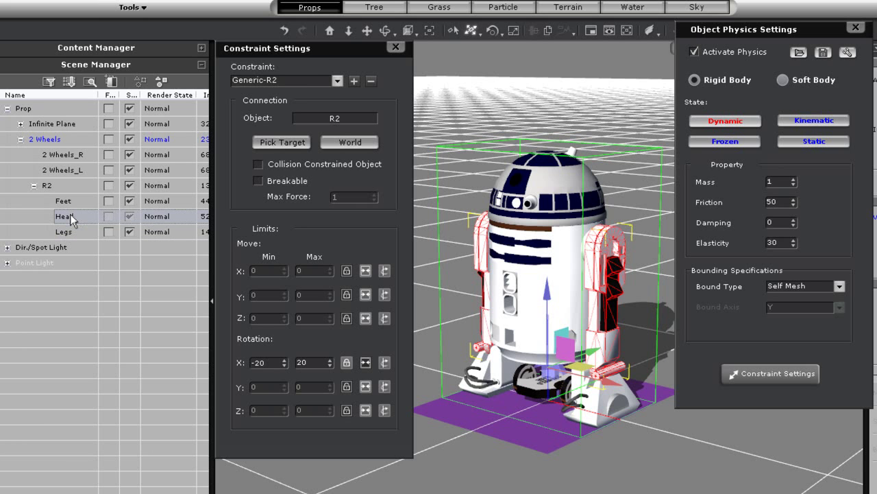
{"action": "left_click", "coordinate": [693, 51]}
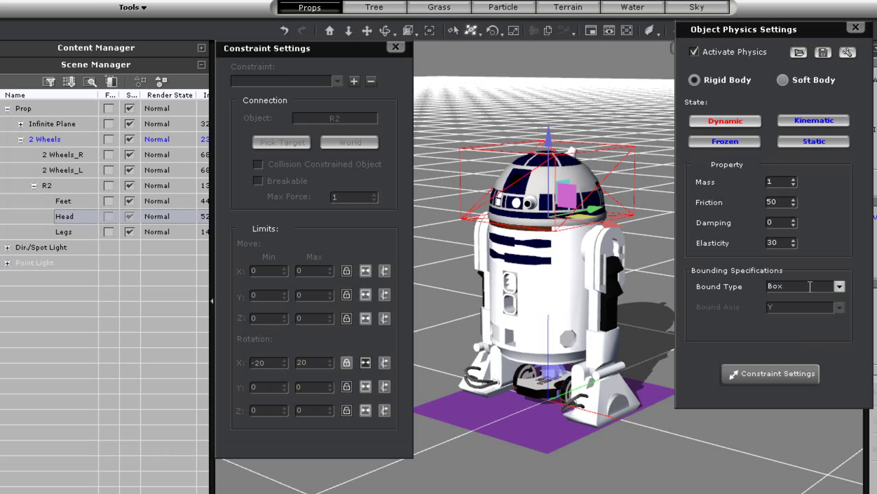
{"action": "left_click", "coordinate": [352, 81]}
{"action": "left_click", "coordinate": [374, 130]}
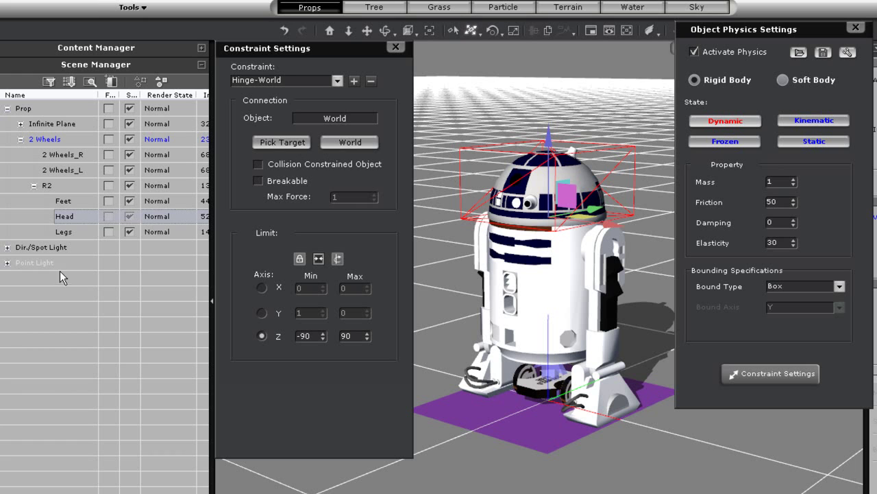
{"action": "left_click", "coordinate": [49, 184]}
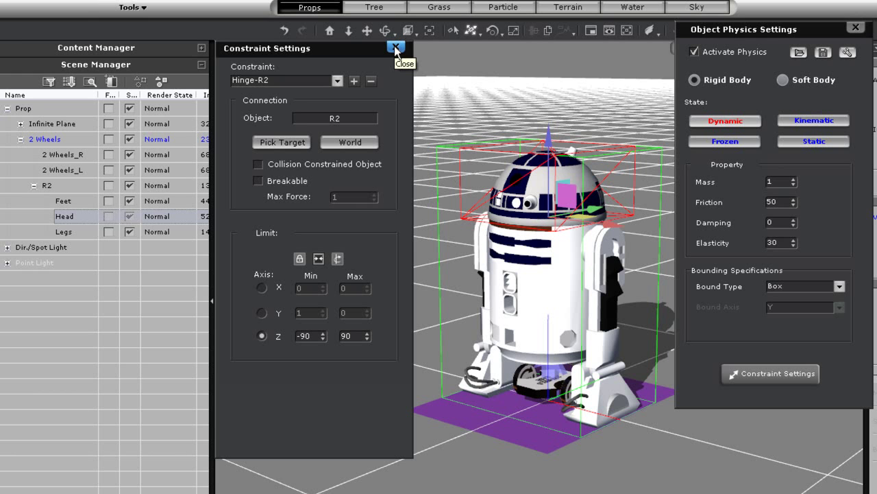
Step: Activate physics on the R2 body and add a Generic constraint connected to 2 Wheels
{"action": "left_click", "coordinate": [48, 185]}
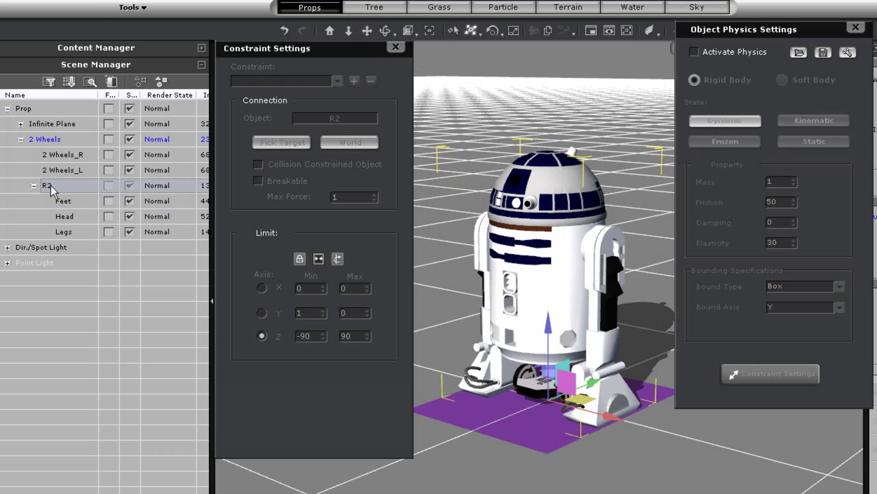
{"action": "left_click", "coordinate": [702, 52]}
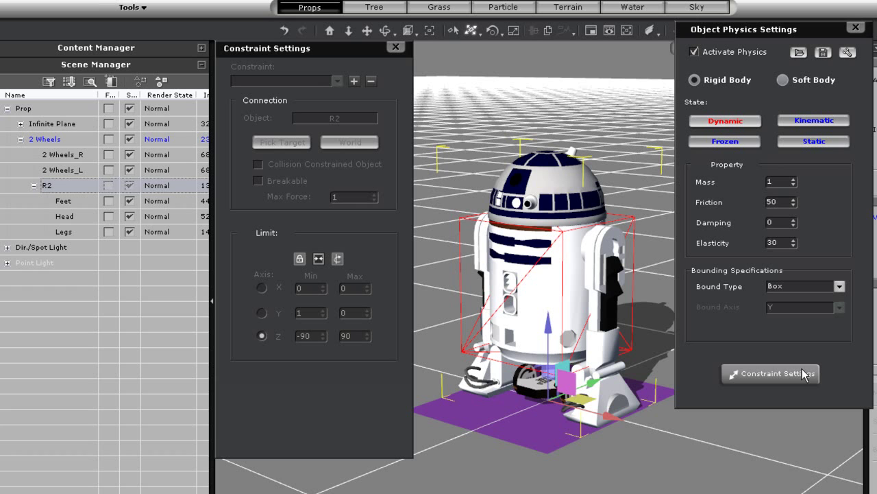
{"action": "left_click", "coordinate": [353, 82]}
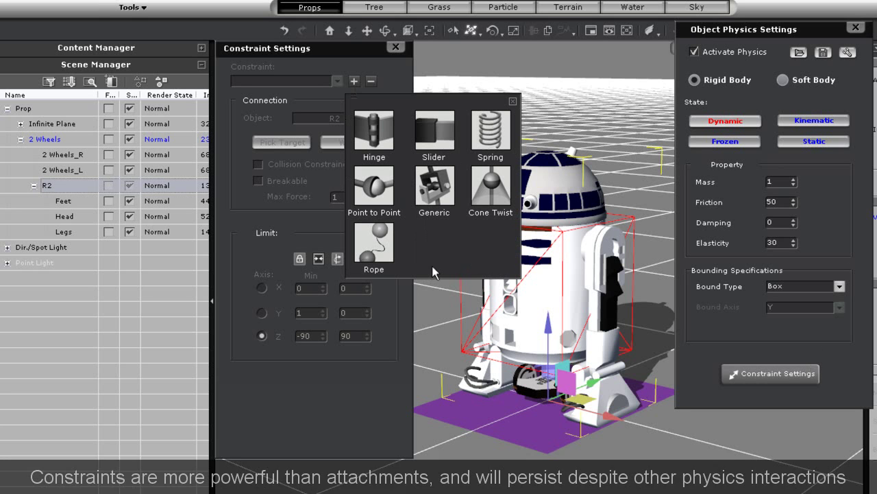
{"action": "left_click", "coordinate": [433, 189]}
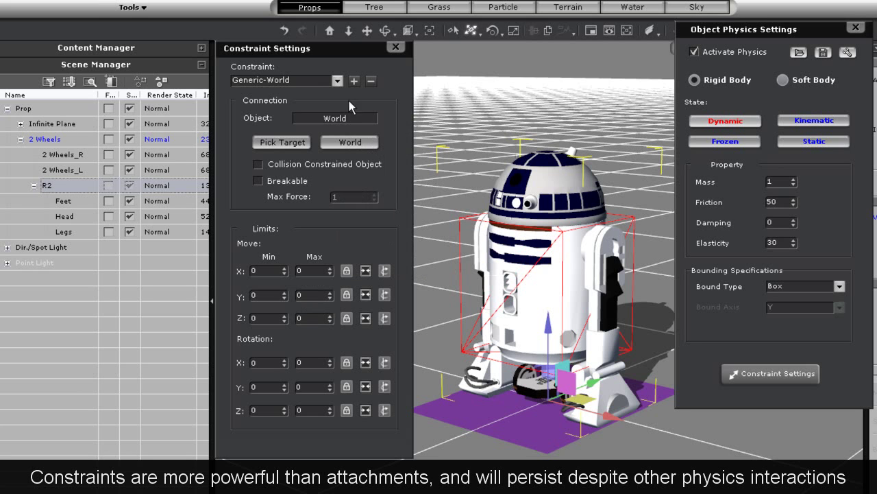
{"action": "left_click", "coordinate": [291, 144]}
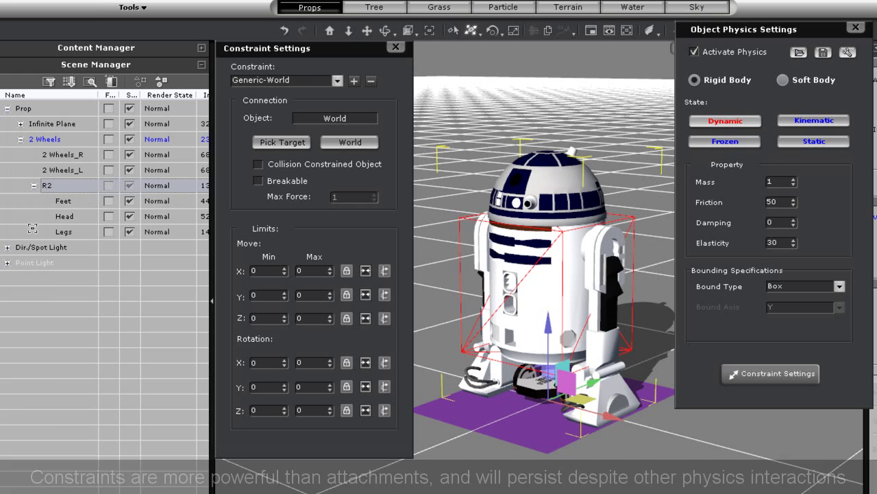
{"action": "left_click", "coordinate": [45, 139]}
Step: Lock all movement and rotation axes of the body's constraint to 2 Wheels and close the constraint and physics settings
{"action": "left_click", "coordinate": [346, 270]}
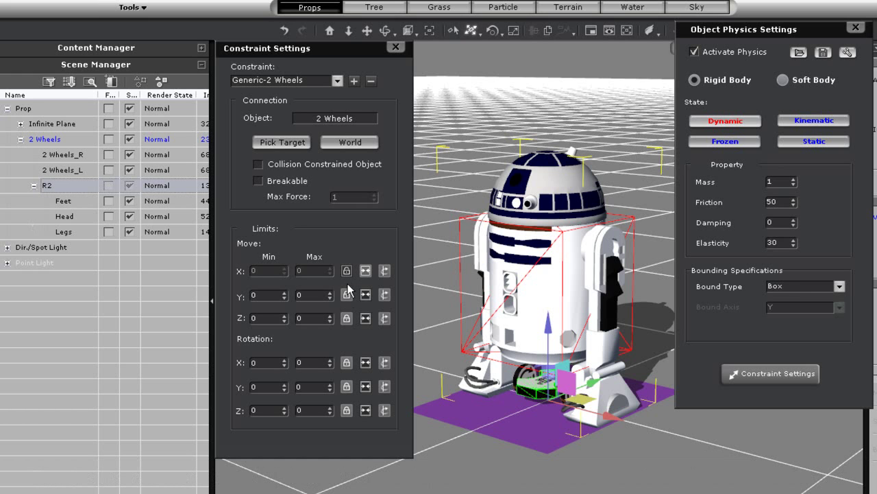
{"action": "left_click", "coordinate": [346, 294]}
{"action": "left_click", "coordinate": [347, 318]}
{"action": "left_click", "coordinate": [346, 361]}
{"action": "left_click", "coordinate": [346, 387]}
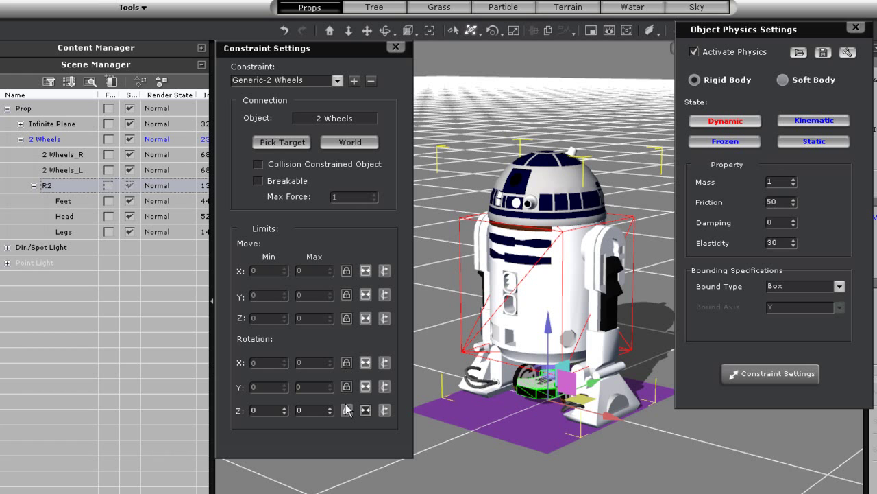
{"action": "left_click", "coordinate": [347, 410]}
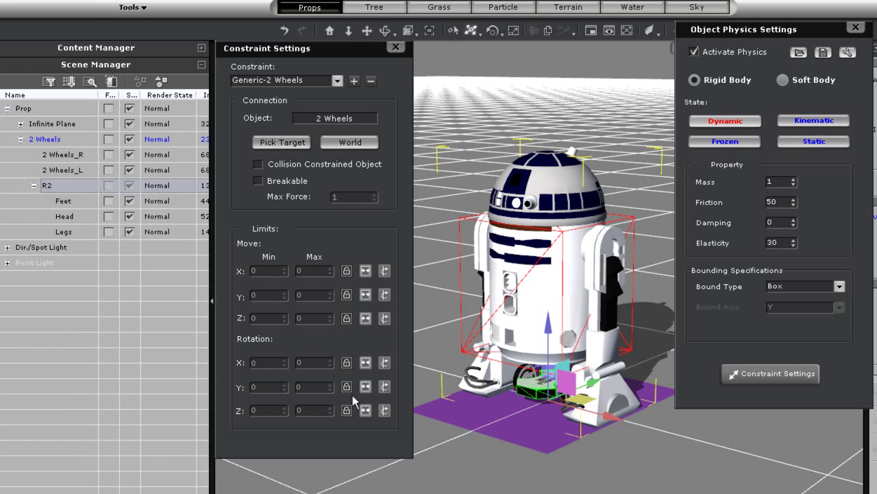
{"action": "left_click", "coordinate": [395, 48]}
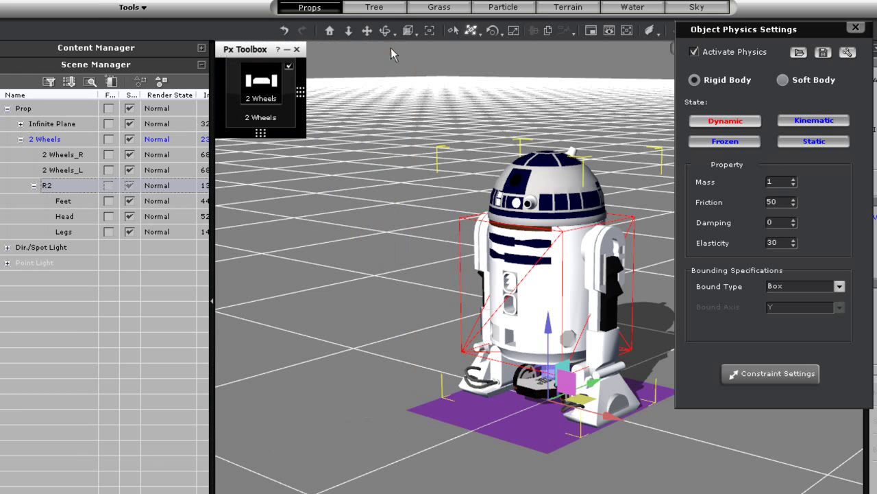
{"action": "left_click", "coordinate": [855, 27]}
Step: Test-drive R2 with the wheel control to check how the constrained parts move, and stop the simulation
{"action": "right_click_drag", "start_coordinate": [696, 286], "coordinate": [473, 302]}
{"action": "scroll", "coordinate": [603, 307], "scroll_direction": "down", "scroll_amount": 4}
{"action": "mouse_move", "coordinate": [269, 82]}
{"action": "left_click_drag", "start_coordinate": [278, 76], "coordinate": [234, 79]}
{"action": "key", "text": "space"}
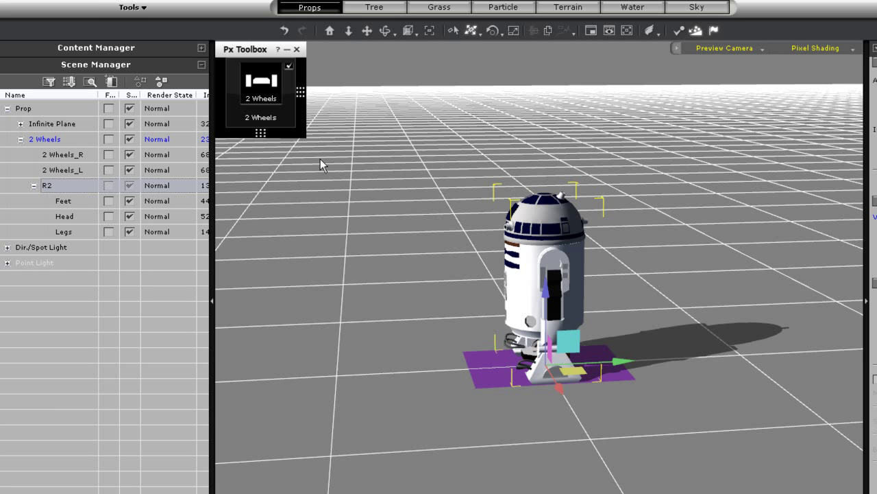
Step: Snap the pivot of R2's Legs to the upper middle of their bounding box
{"action": "scroll", "coordinate": [554, 408], "scroll_direction": "up", "scroll_amount": 5}
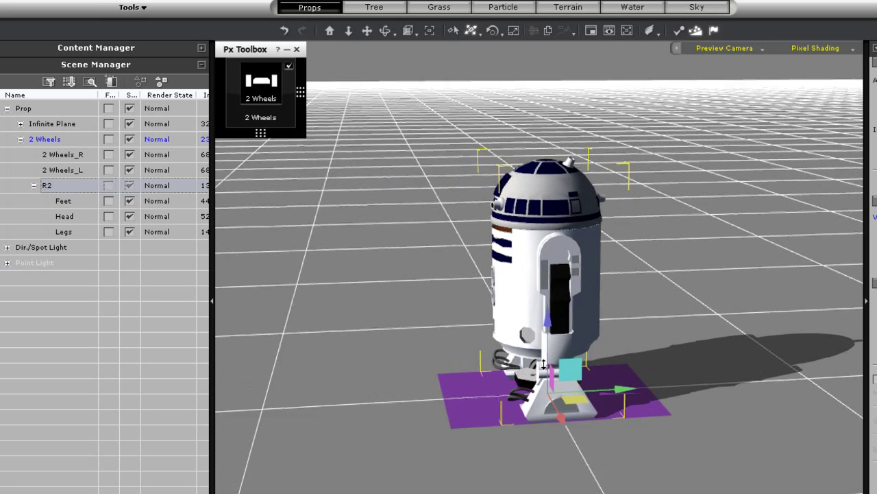
{"action": "right_click_drag", "start_coordinate": [555, 404], "coordinate": [630, 348]}
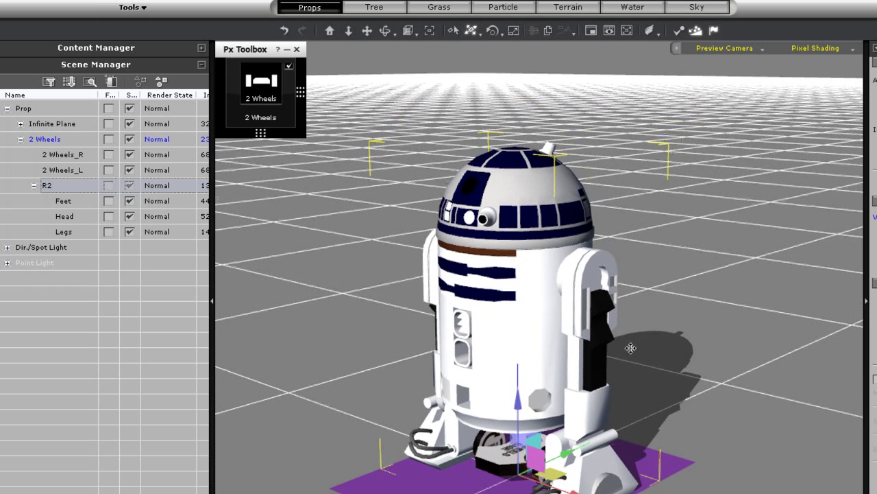
{"action": "left_click", "coordinate": [68, 233]}
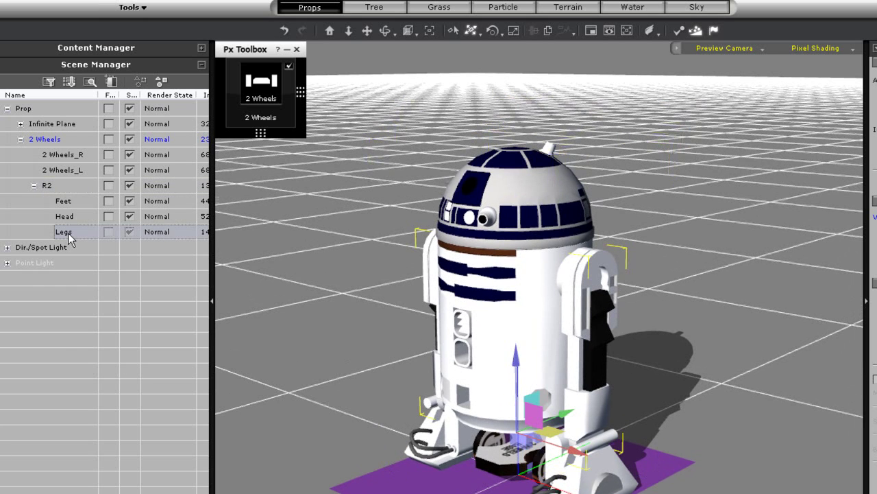
{"action": "scroll", "coordinate": [868, 295], "scroll_direction": "up", "scroll_amount": 8}
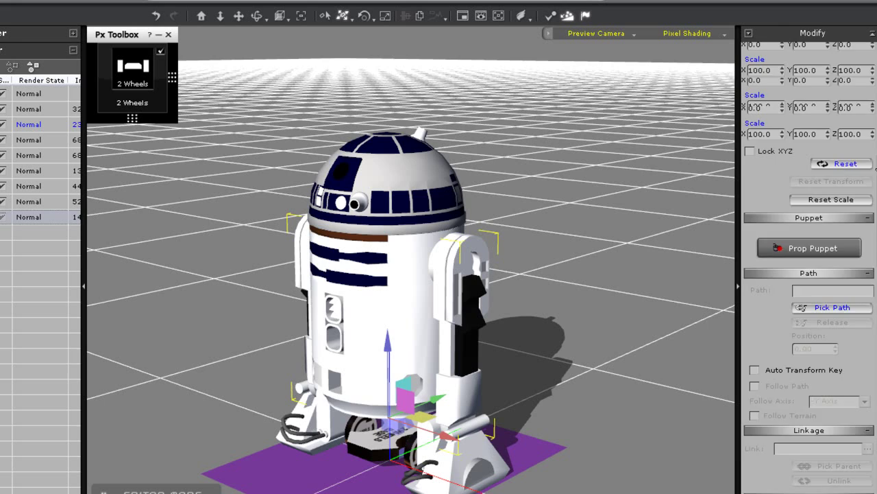
{"action": "right_click_drag", "start_coordinate": [538, 332], "coordinate": [309, 329]}
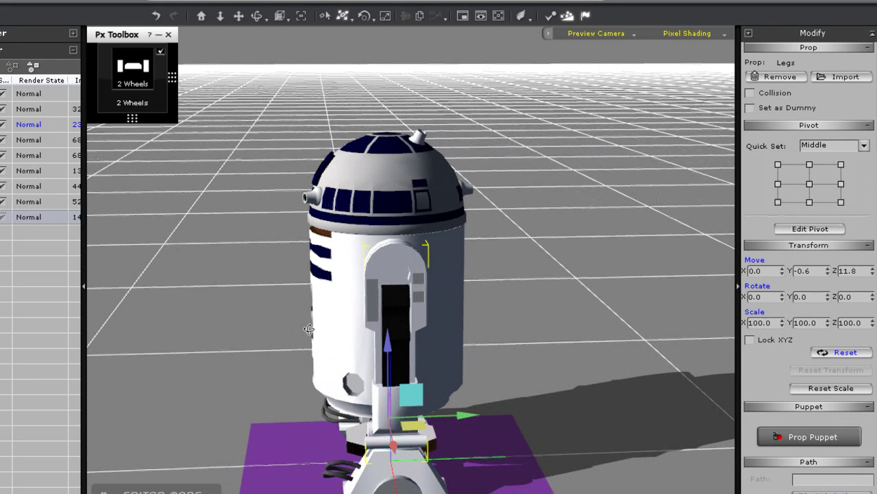
{"action": "left_click", "coordinate": [810, 165]}
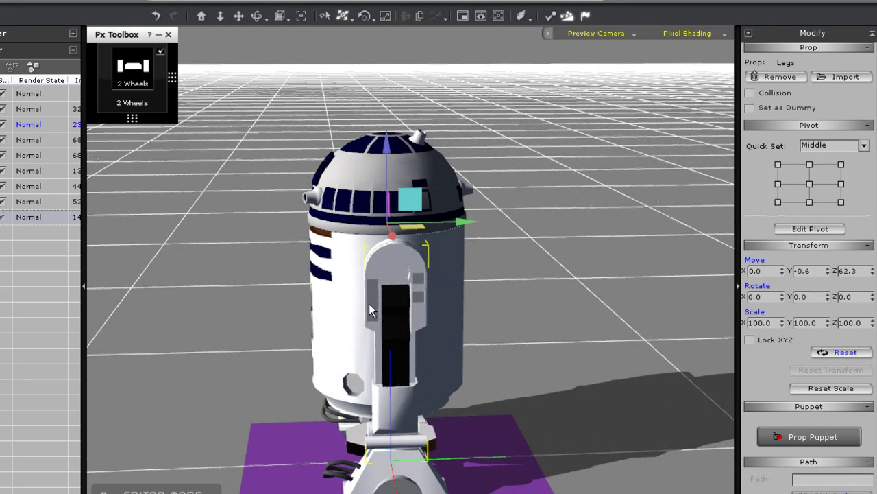
Step: Lower the Legs' pivot to Z 55.6, level with the shoulder joint, and finish the pivot edit
{"action": "right_click_drag", "start_coordinate": [369, 304], "coordinate": [414, 219]}
{"action": "scroll", "coordinate": [411, 281], "scroll_direction": "up", "scroll_amount": 4}
{"action": "middle_click_drag", "start_coordinate": [400, 241], "coordinate": [406, 279]}
{"action": "left_click", "coordinate": [812, 231]}
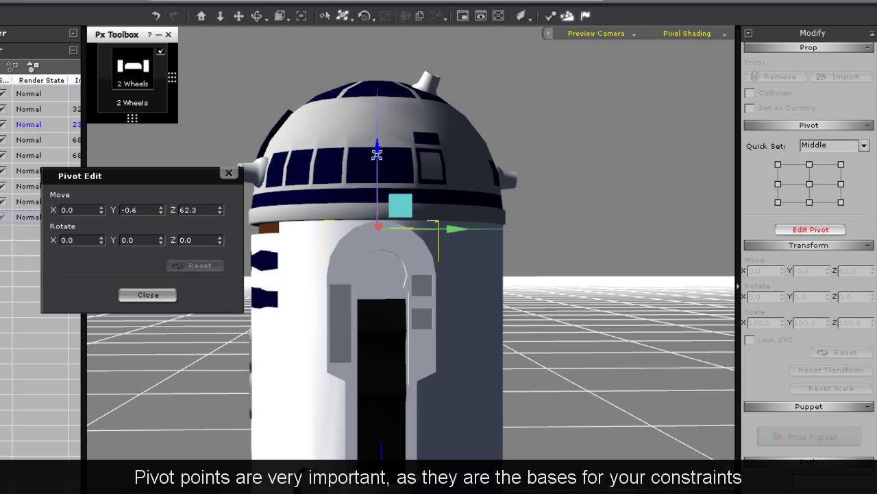
{"action": "left_click_drag", "start_coordinate": [376, 154], "coordinate": [377, 196]}
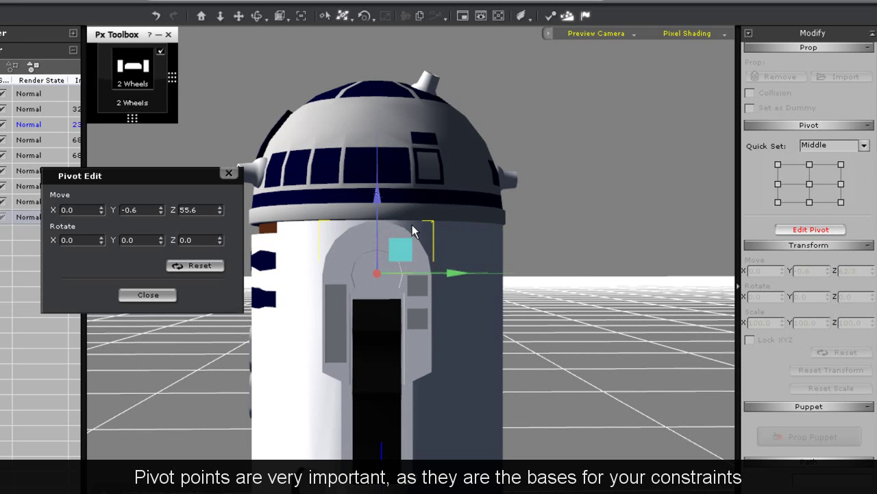
{"action": "left_click", "coordinate": [154, 295]}
Step: Drive R2 at speed -20 to check how the legs swing about their pivot, and stop the wheels
{"action": "right_click_drag", "start_coordinate": [307, 328], "coordinate": [357, 300]}
{"action": "scroll", "coordinate": [332, 281], "scroll_direction": "down", "scroll_amount": 5}
{"action": "scroll", "coordinate": [358, 300], "scroll_direction": "down", "scroll_amount": 3}
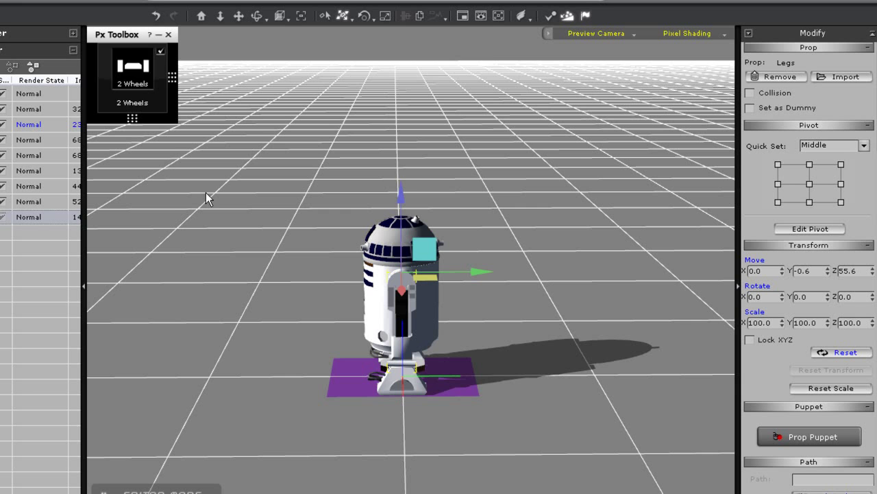
{"action": "left_click", "coordinate": [144, 74]}
{"action": "mouse_move", "coordinate": [111, 64]}
{"action": "left_mouse_down"}
{"action": "mouse_move", "coordinate": [181, 64]}
{"action": "mouse_move", "coordinate": [57, 66]}
{"action": "mouse_move", "coordinate": [251, 76]}
{"action": "mouse_move", "coordinate": [101, 72]}
{"action": "left_mouse_up"}
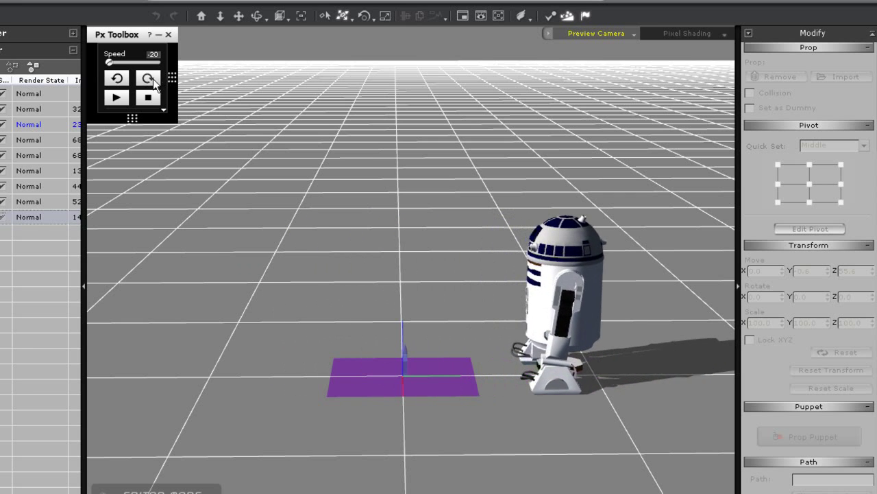
{"action": "left_click", "coordinate": [158, 98]}
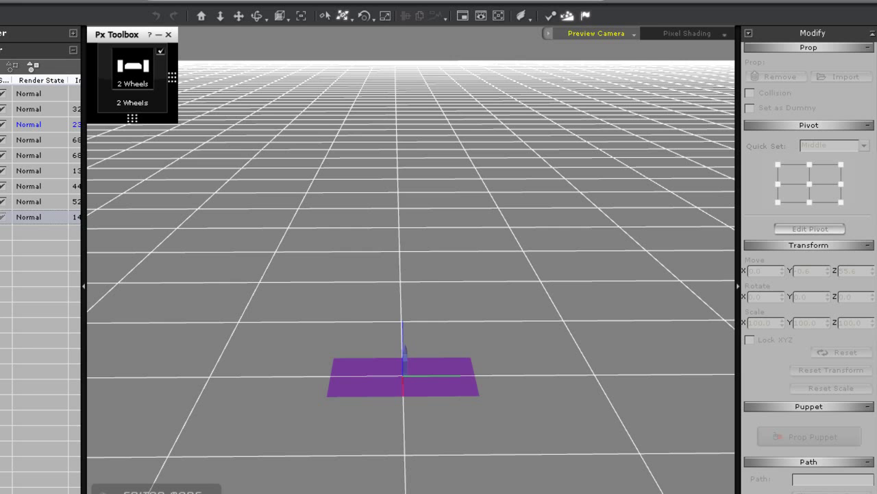
Step: Raise the Max Speed of the 2 Wheels control to its upper limit and close its settings
{"action": "scroll", "coordinate": [266, 214], "scroll_direction": "down", "scroll_amount": 5}
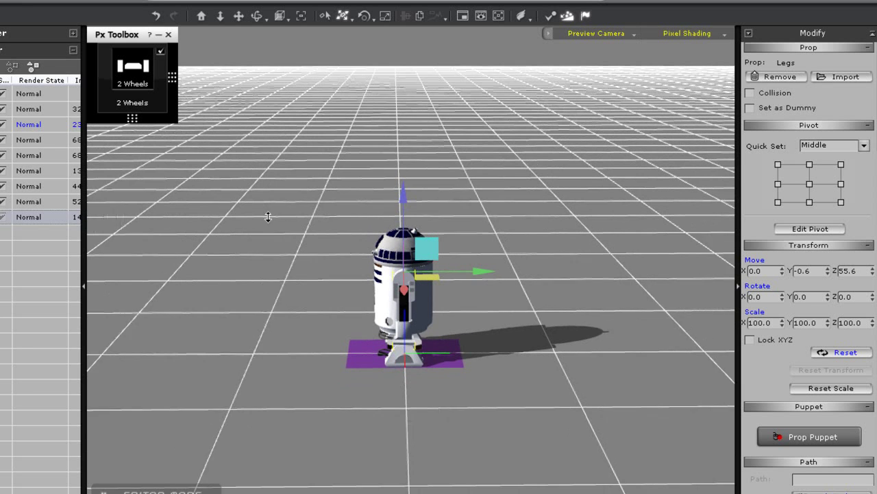
{"action": "mouse_move", "coordinate": [145, 78]}
{"action": "left_click", "coordinate": [164, 111]}
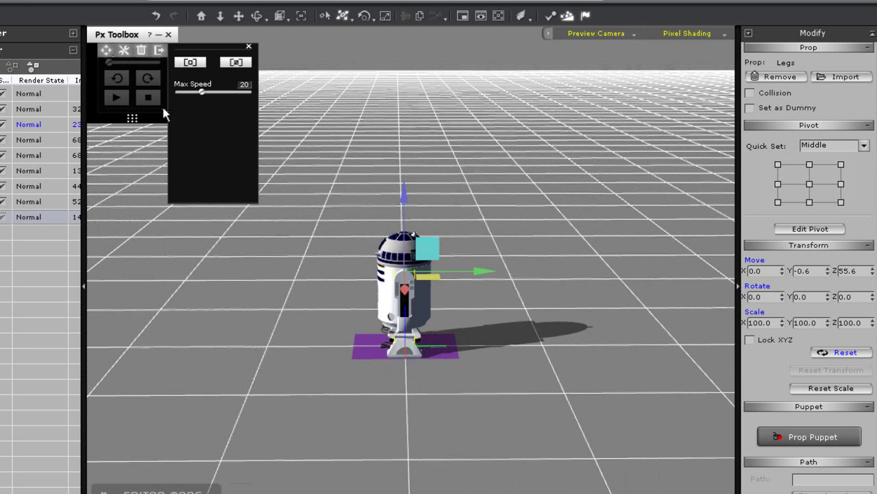
{"action": "left_click_drag", "start_coordinate": [201, 94], "coordinate": [302, 104]}
{"action": "left_click", "coordinate": [248, 47]}
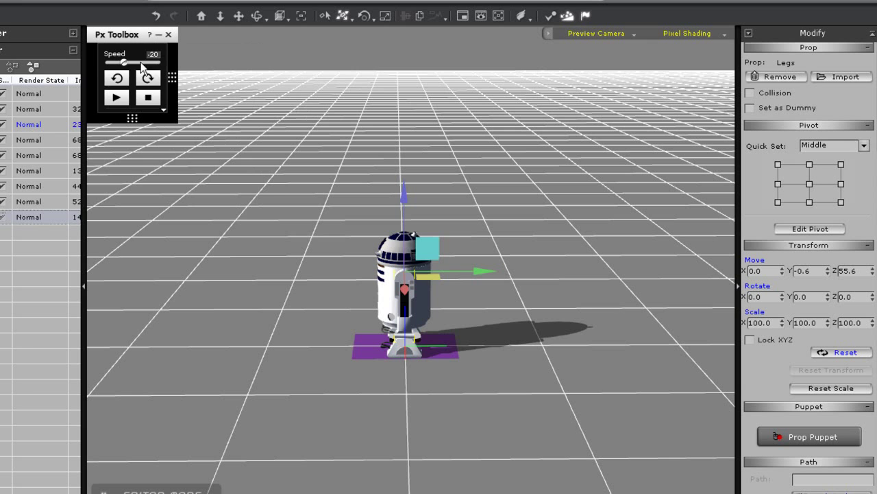
Step: Test-drive R2 at speed 8 with the raised speed limit, and stop the simulation
{"action": "left_click_drag", "start_coordinate": [124, 62], "coordinate": [137, 81]}
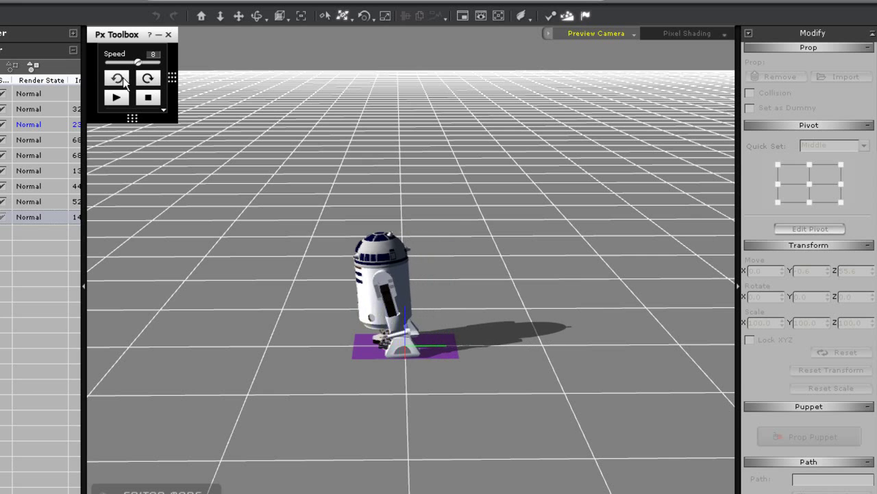
{"action": "left_click", "coordinate": [163, 110]}
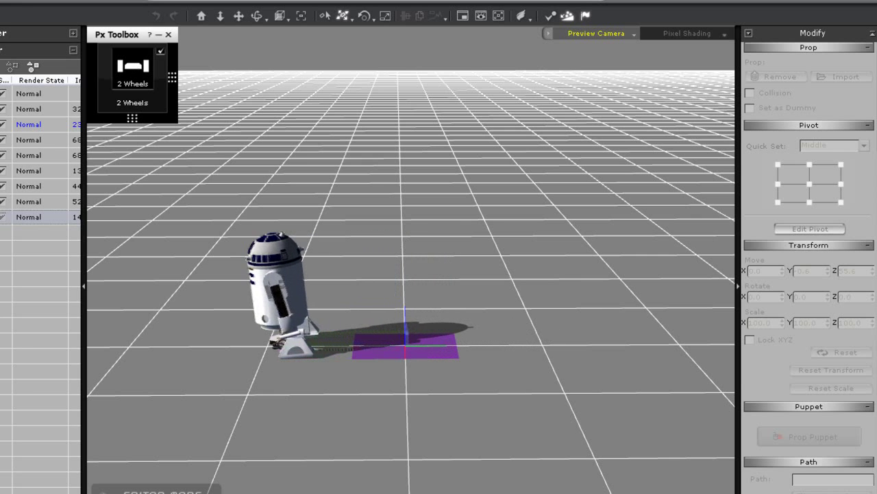
{"action": "left_click", "coordinate": [377, 493]}
Step: Free the Z rotation of the 2 Wheels' Generic constraint to World and close the constraint and physics settings
{"action": "scroll", "coordinate": [391, 454], "scroll_direction": "up", "scroll_amount": 8}
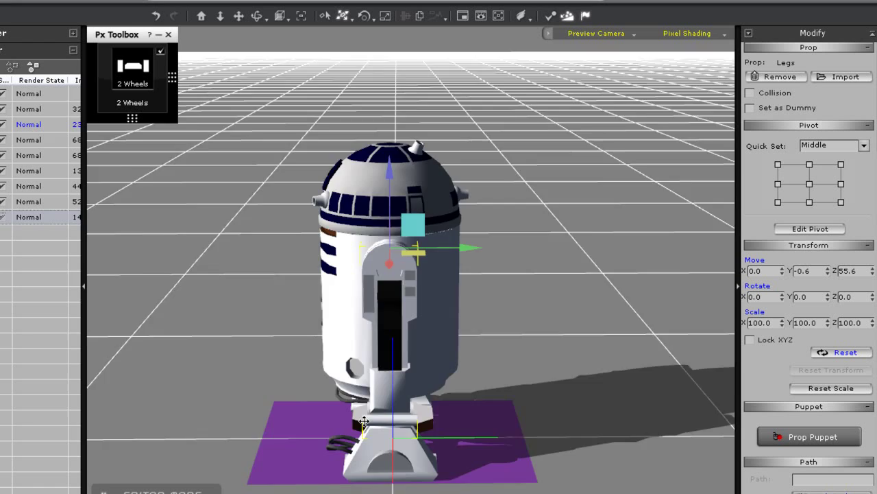
{"action": "right_click_drag", "start_coordinate": [387, 383], "coordinate": [508, 386]}
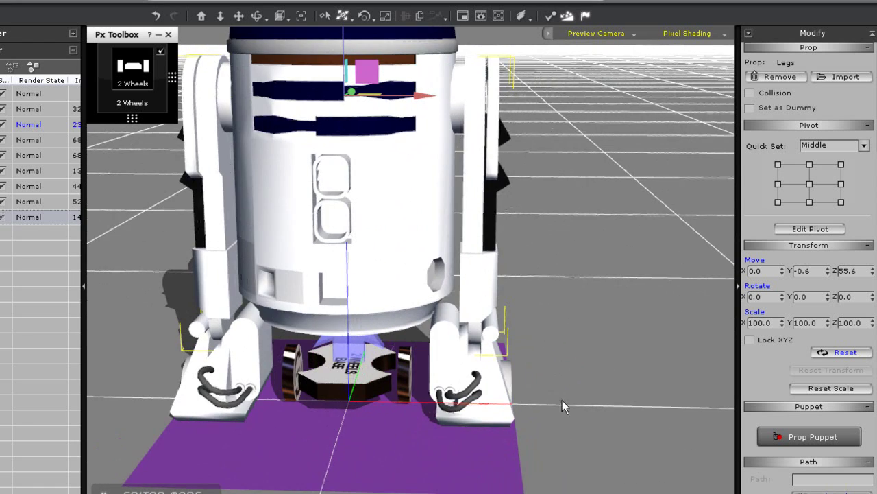
{"action": "right_click_drag", "start_coordinate": [504, 430], "coordinate": [449, 406]}
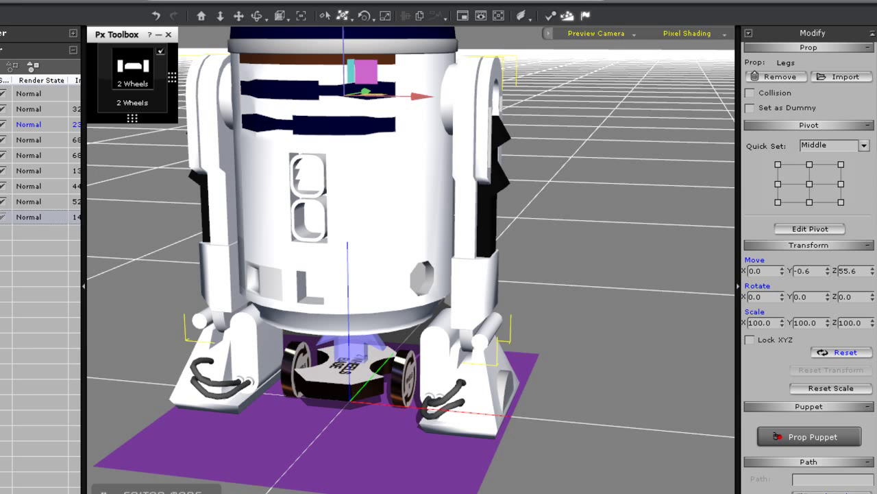
{"action": "left_click", "coordinate": [28, 124]}
{"action": "left_click", "coordinate": [67, 157]}
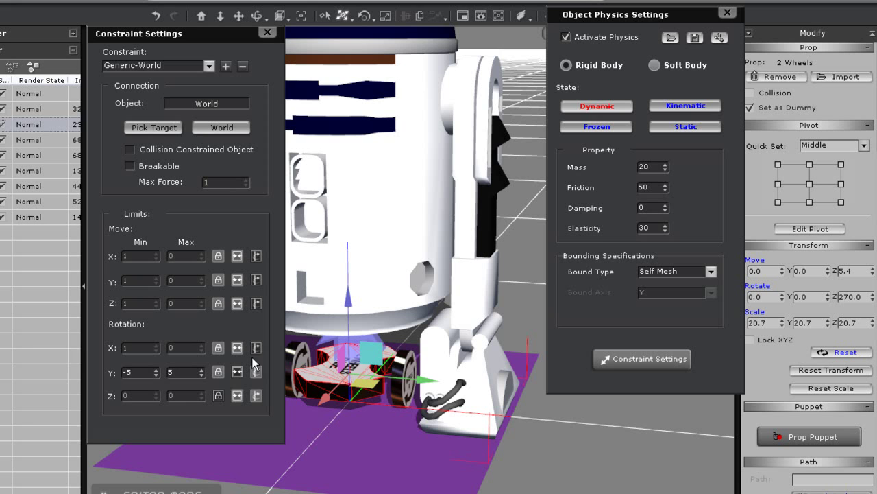
{"action": "left_click", "coordinate": [258, 395]}
{"action": "left_click", "coordinate": [267, 32]}
{"action": "left_click", "coordinate": [732, 14]}
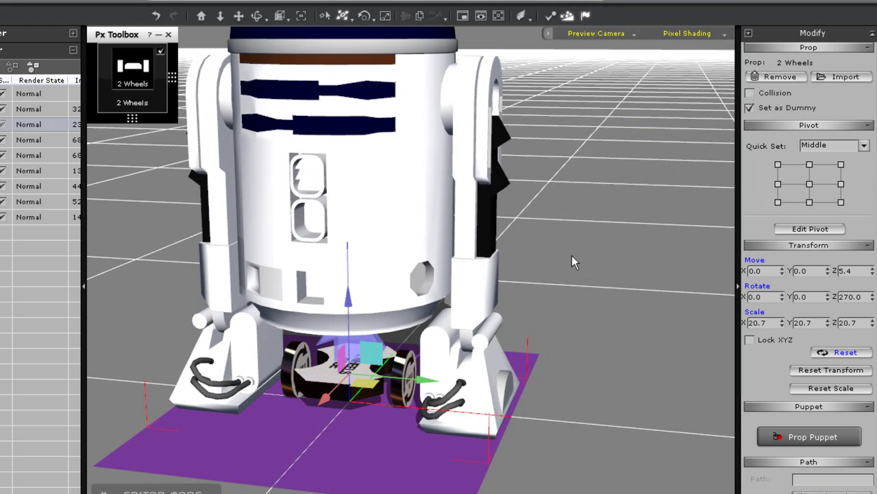
Step: Drive and turn R2 at speed 34 to check the steering, and stop the simulation
{"action": "right_click_drag", "start_coordinate": [572, 255], "coordinate": [313, 283]}
{"action": "scroll", "coordinate": [346, 321], "scroll_direction": "down", "scroll_amount": 5}
{"action": "right_click_drag", "start_coordinate": [478, 259], "coordinate": [311, 294]}
{"action": "middle_click_drag", "start_coordinate": [317, 266], "coordinate": [394, 332]}
{"action": "mouse_move", "coordinate": [137, 62]}
{"action": "mouse_move", "coordinate": [137, 64]}
{"action": "left_mouse_down"}
{"action": "mouse_move", "coordinate": [117, 64]}
{"action": "mouse_move", "coordinate": [151, 63]}
{"action": "left_mouse_up"}
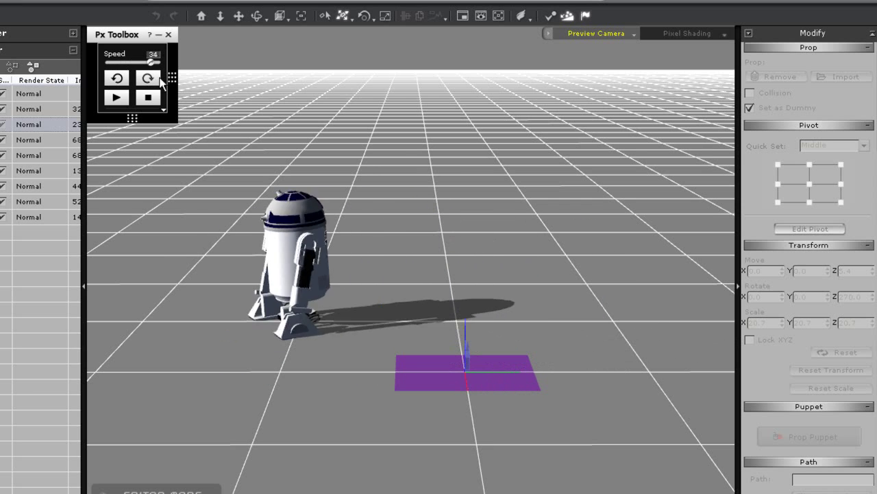
{"action": "left_click", "coordinate": [163, 109]}
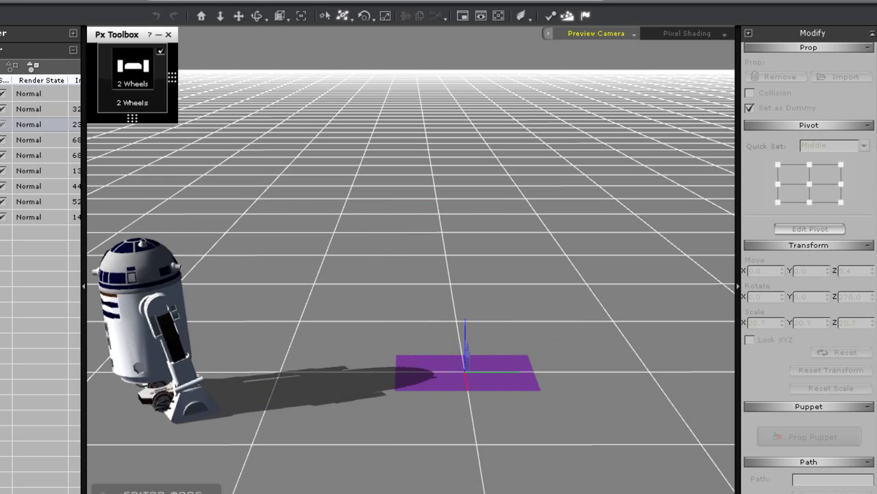
{"action": "left_click", "coordinate": [370, 492]}
Step: Extend the Px Toolbox with an extra slot and add a Motor C control to it
{"action": "scroll", "coordinate": [383, 337], "scroll_direction": "down", "scroll_amount": 2}
{"action": "right_click_drag", "start_coordinate": [381, 364], "coordinate": [516, 349]}
{"action": "left_click", "coordinate": [156, 81]}
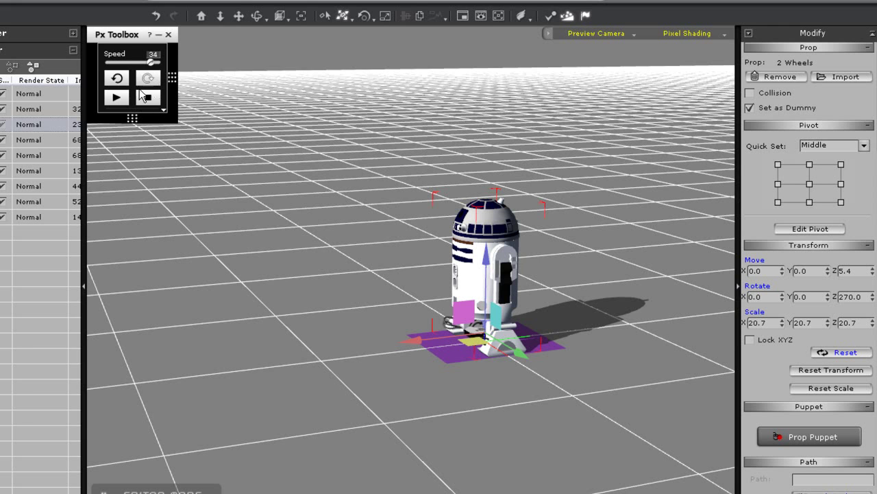
{"action": "left_click", "coordinate": [145, 96]}
{"action": "left_click", "coordinate": [137, 172]}
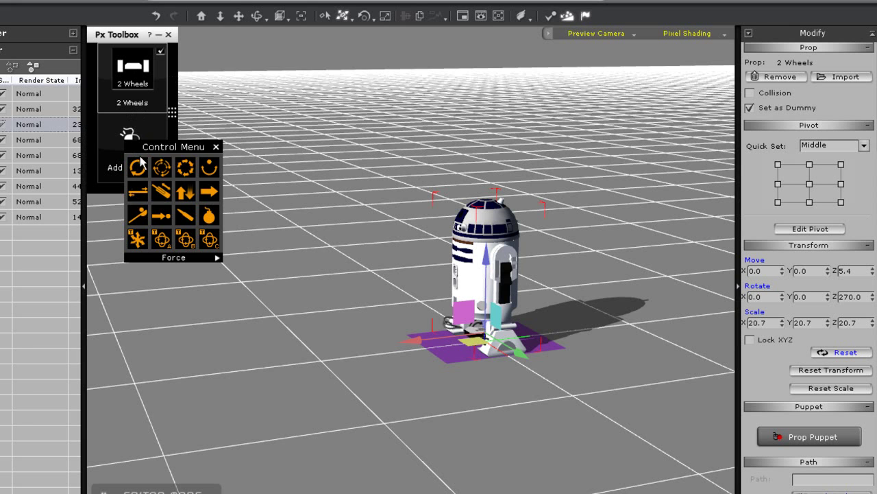
{"action": "left_click", "coordinate": [184, 169]}
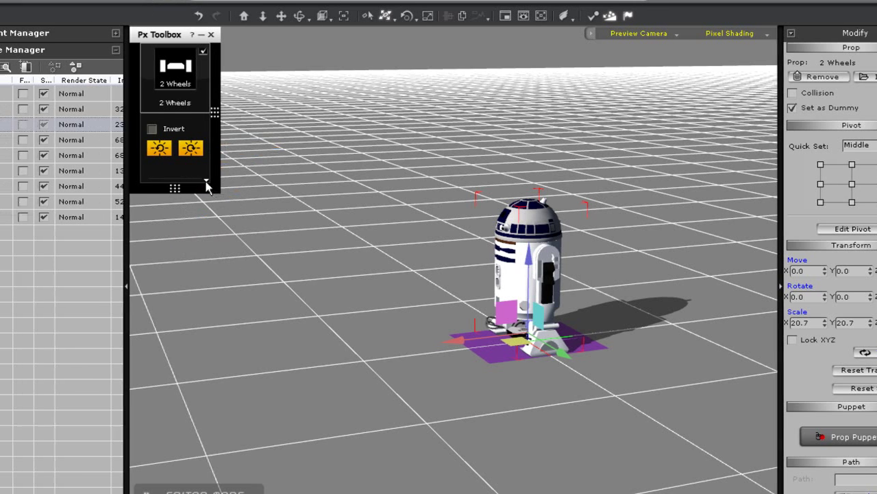
Step: Assign R2's Head as the Motor C target and rotate the head both ways to test the control
{"action": "left_click", "coordinate": [163, 181]}
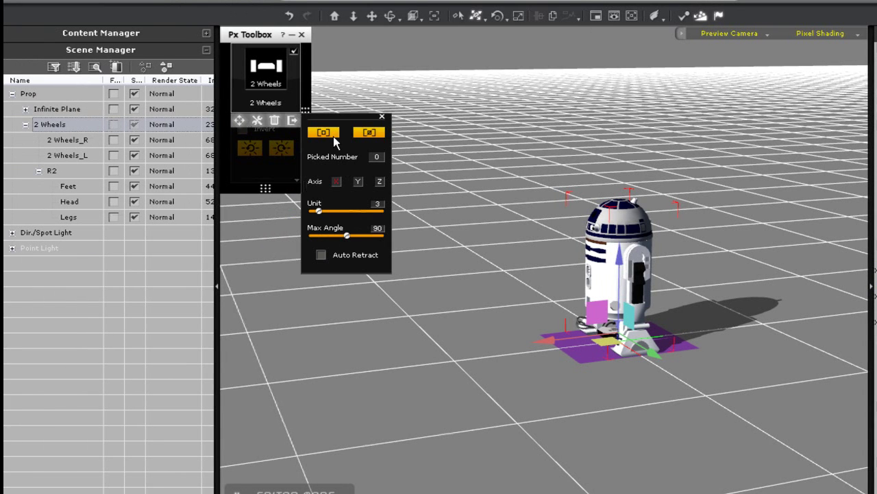
{"action": "left_click", "coordinate": [73, 216]}
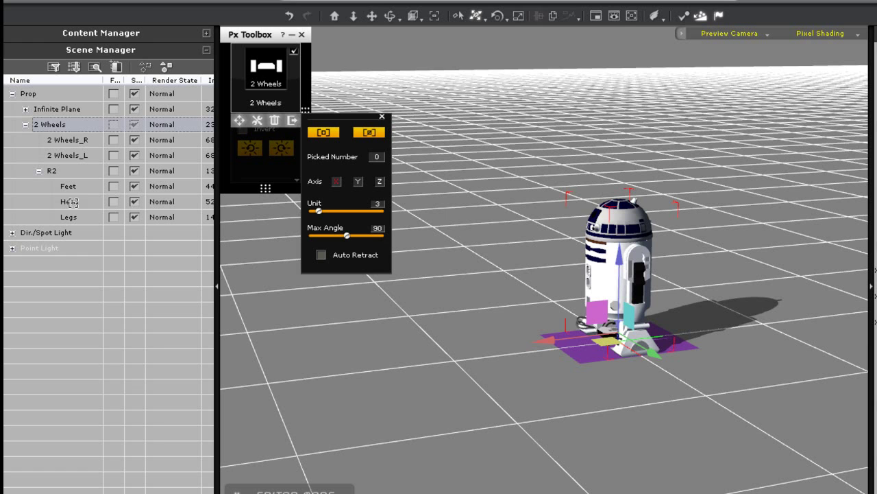
{"action": "left_click", "coordinate": [382, 121]}
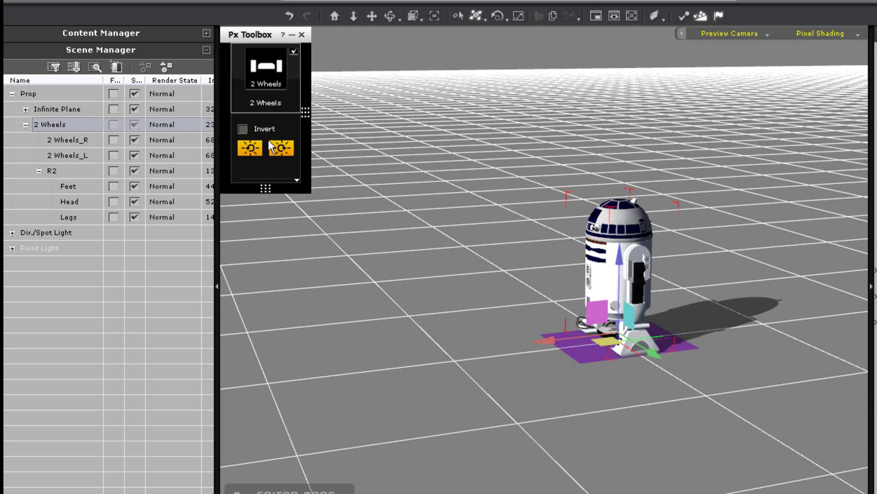
{"action": "left_click", "coordinate": [277, 147]}
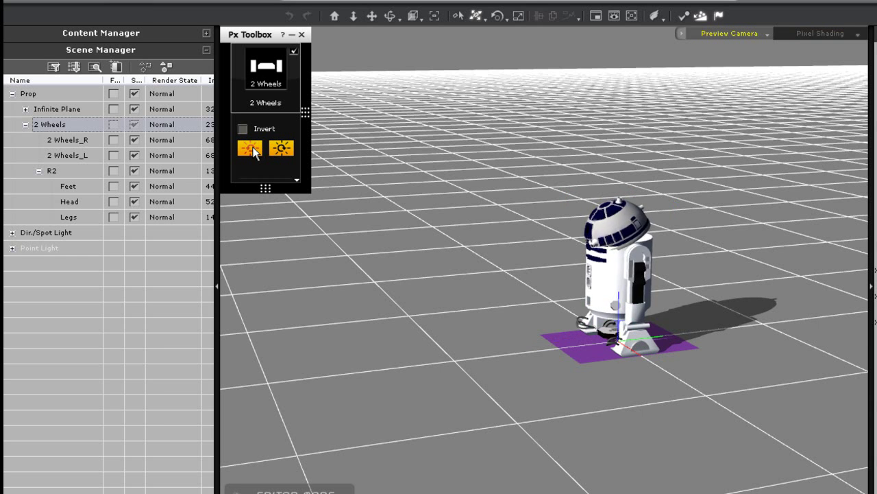
{"action": "left_click", "coordinate": [252, 149]}
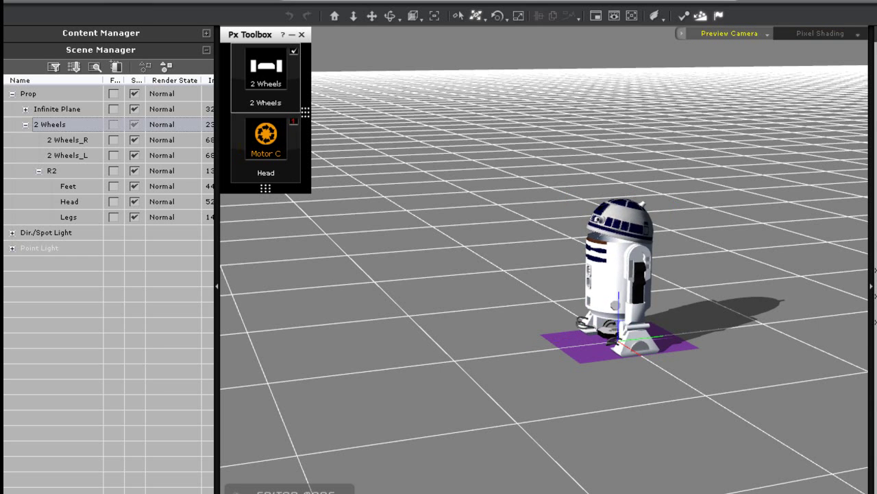
Step: Set the Head's Motor C control to the Z axis with a Unit of 10, and close its settings
{"action": "left_click", "coordinate": [296, 180]}
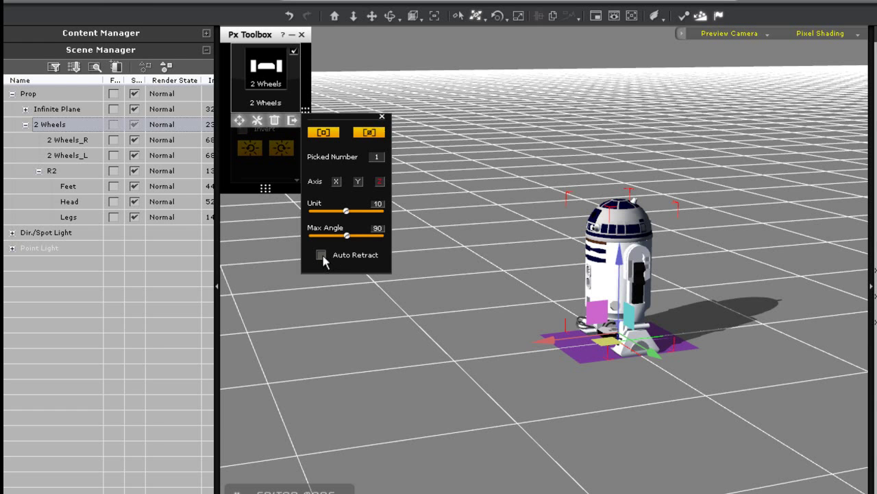
{"action": "left_click", "coordinate": [382, 117]}
Step: Test the Motor C head rotation while driving and turning R2 at speed -16, and stop the simulation
{"action": "left_click", "coordinate": [274, 148]}
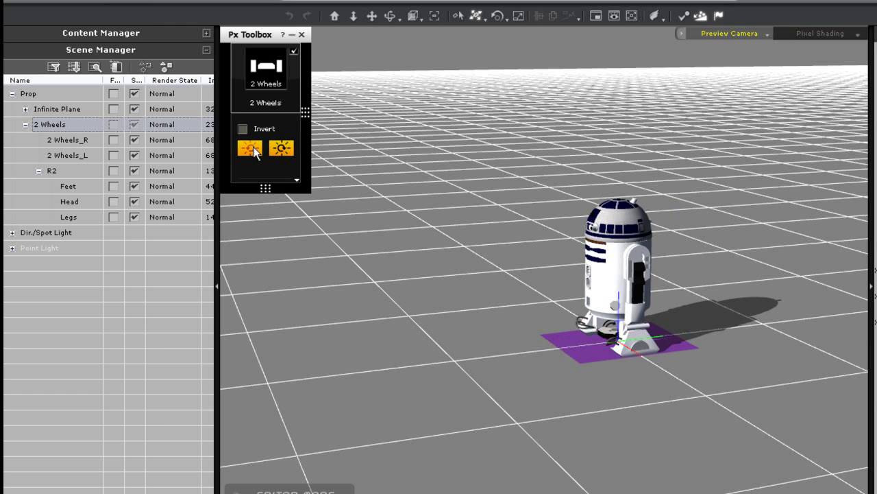
{"action": "mouse_move", "coordinate": [275, 143]}
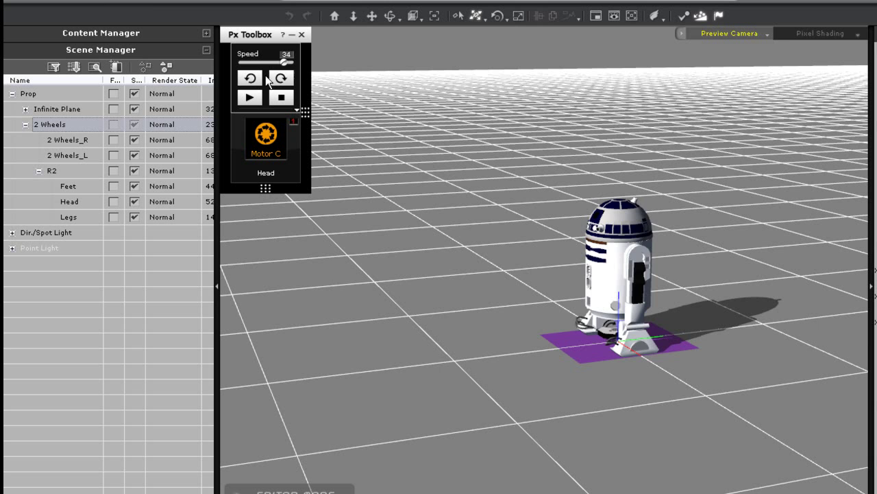
{"action": "left_click_drag", "start_coordinate": [283, 63], "coordinate": [260, 64]}
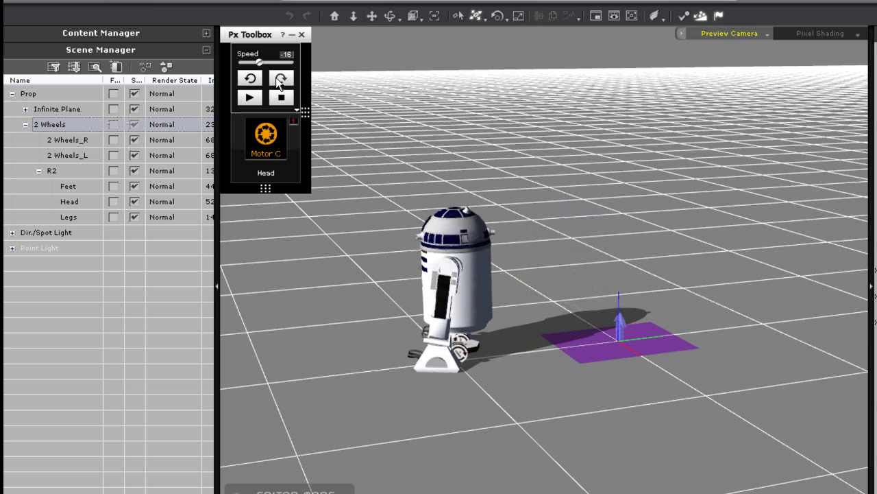
{"action": "left_click", "coordinate": [285, 151]}
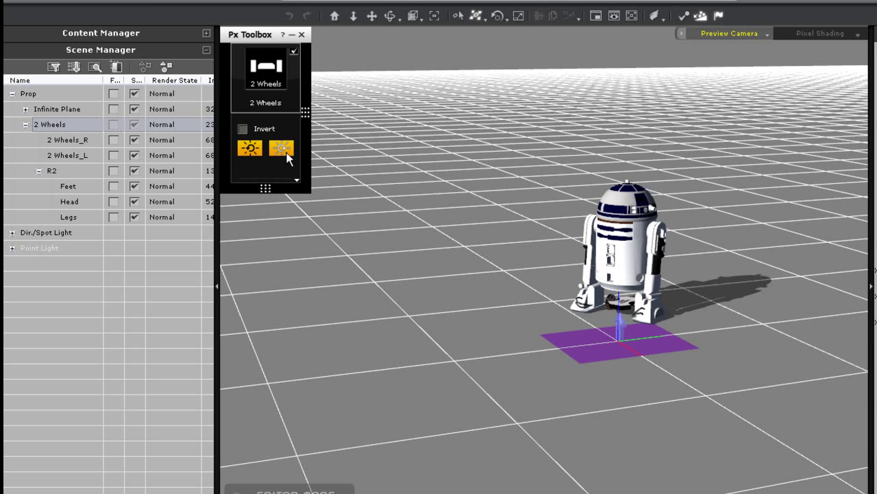
{"action": "scroll", "coordinate": [262, 155], "scroll_direction": "down", "scroll_amount": 3}
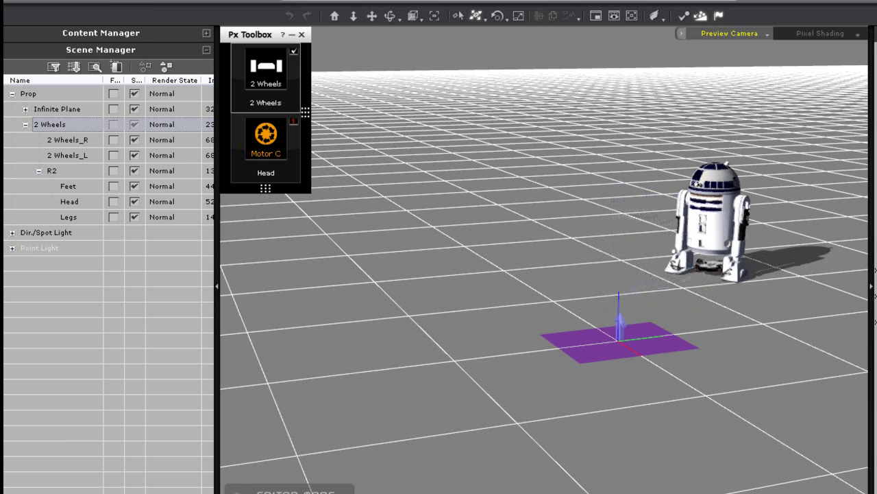
{"action": "key", "text": "space"}
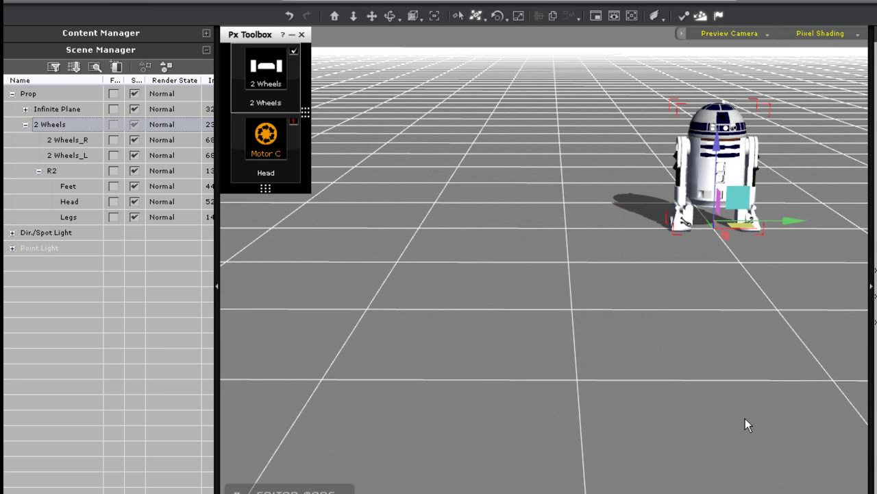
Step: Drive R2 at speed 22 while turning it, and set the 2 Wheels speed to 50
{"action": "left_click_drag", "start_coordinate": [771, 347], "coordinate": [360, 193], "text": "alt"}
{"action": "mouse_move", "coordinate": [270, 63]}
{"action": "mouse_move", "coordinate": [268, 62]}
{"action": "left_mouse_down"}
{"action": "mouse_move", "coordinate": [243, 61]}
{"action": "mouse_move", "coordinate": [292, 65]}
{"action": "mouse_move", "coordinate": [277, 61]}
{"action": "left_mouse_up"}
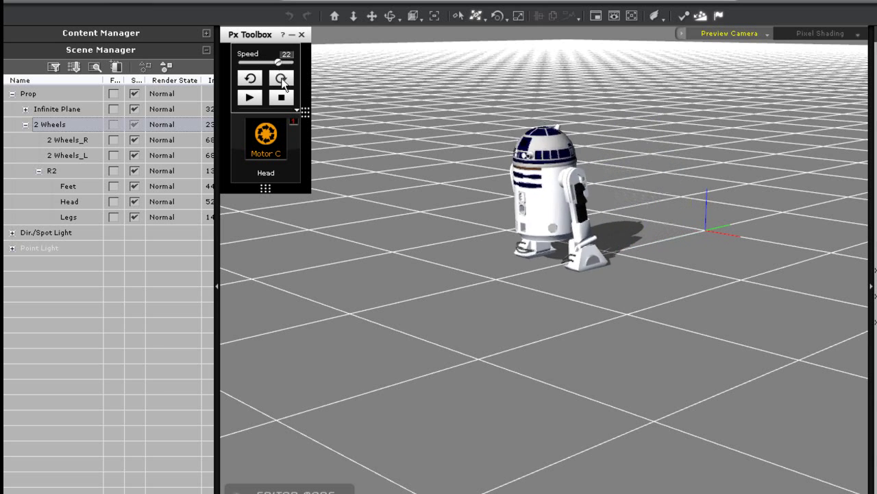
{"action": "left_click", "coordinate": [282, 79]}
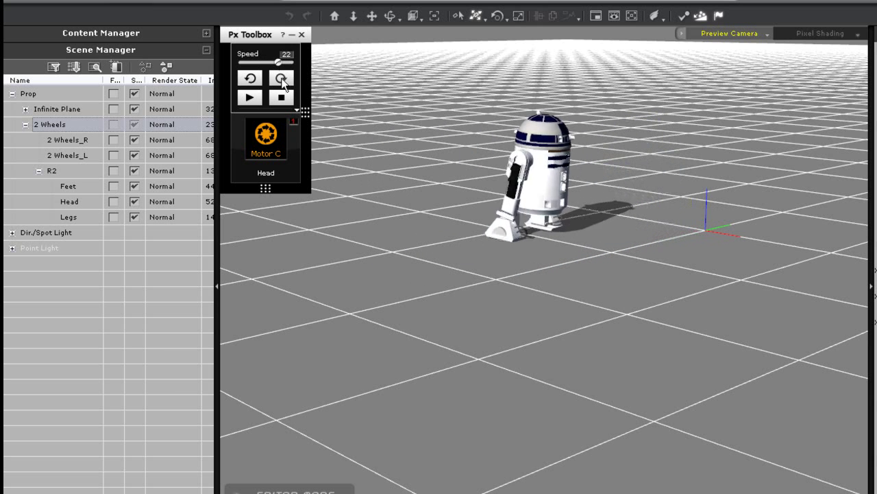
{"action": "left_click_drag", "start_coordinate": [278, 62], "coordinate": [206, 64]}
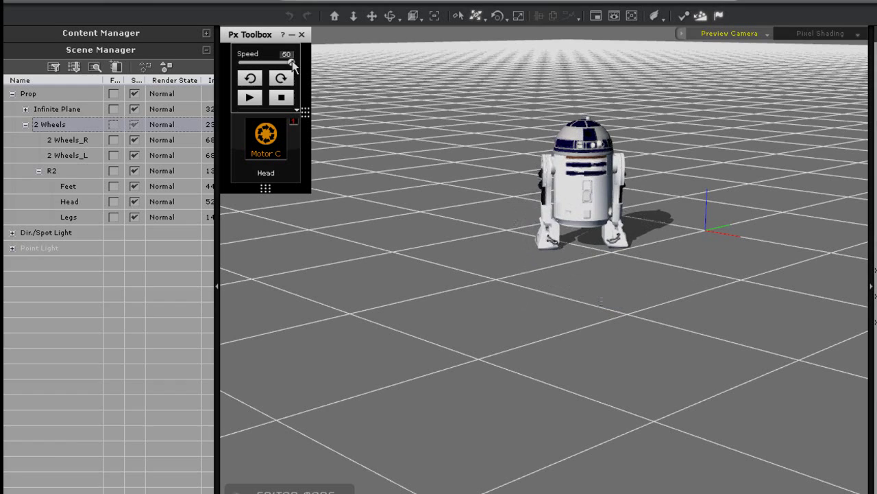